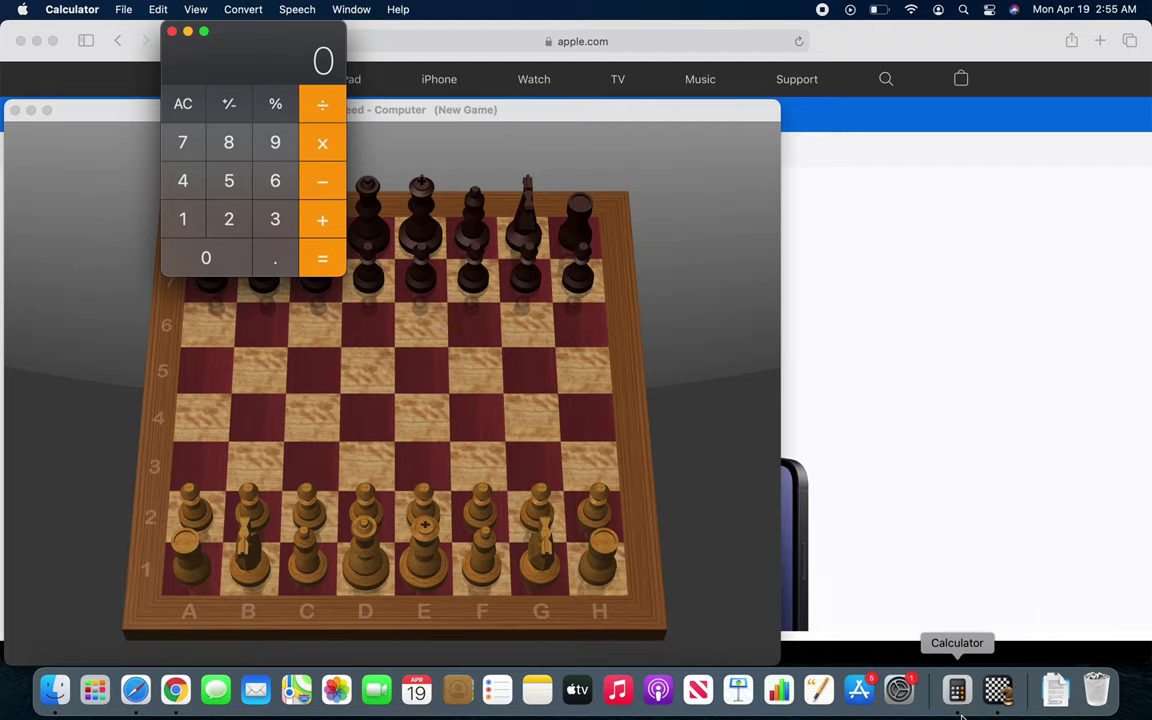
Show Safari's Dock window list with the Apple, Bing and weather.com pages.
{"action": "right_click", "coordinate": [138, 694]}
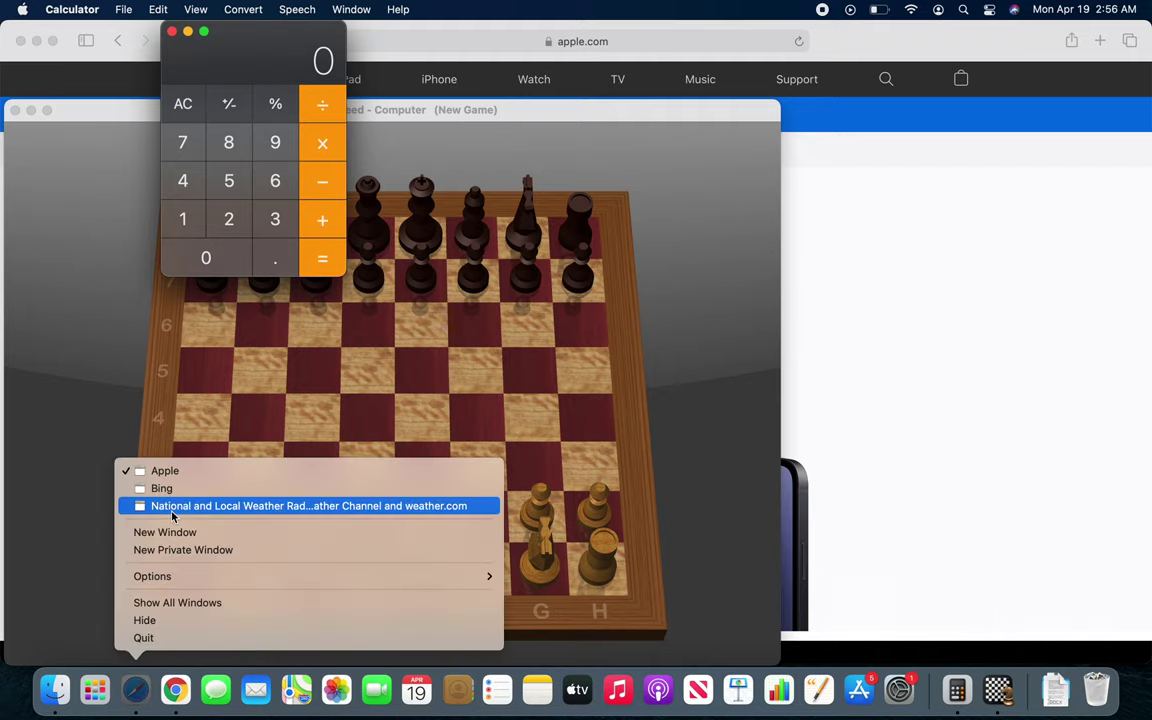
Bring the Bing window forward, then the weather.com window, and minimize weather.com.
{"action": "left_click", "coordinate": [180, 491]}
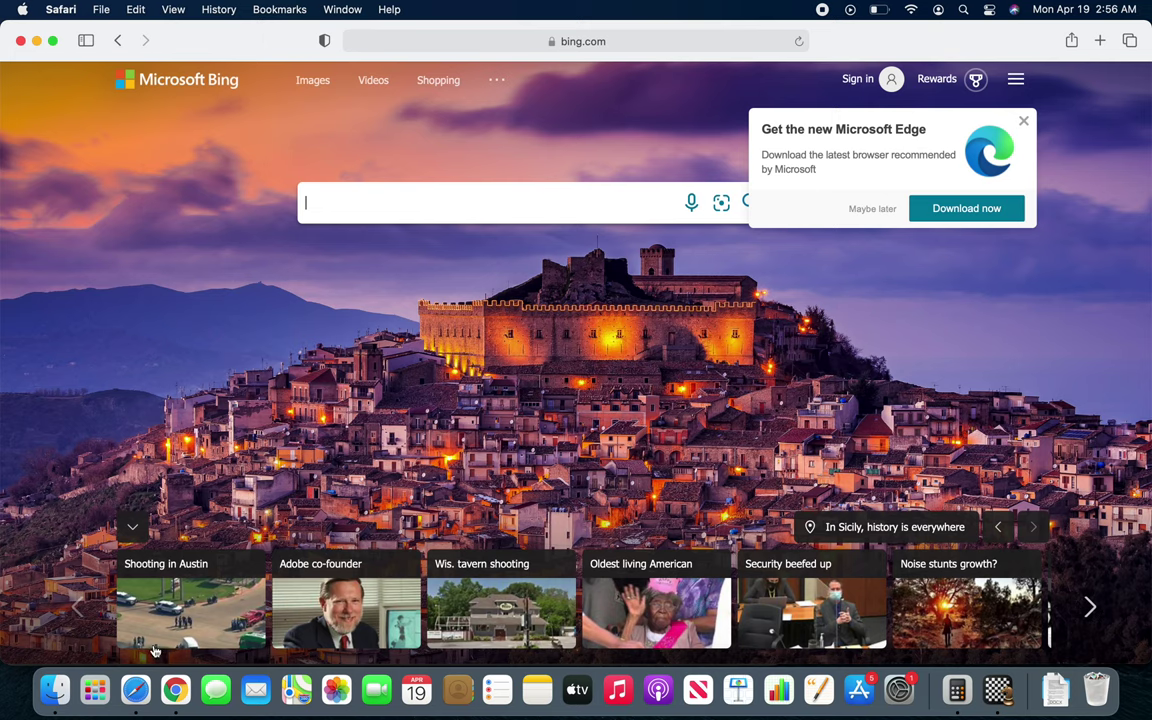
{"action": "right_click", "coordinate": [136, 690]}
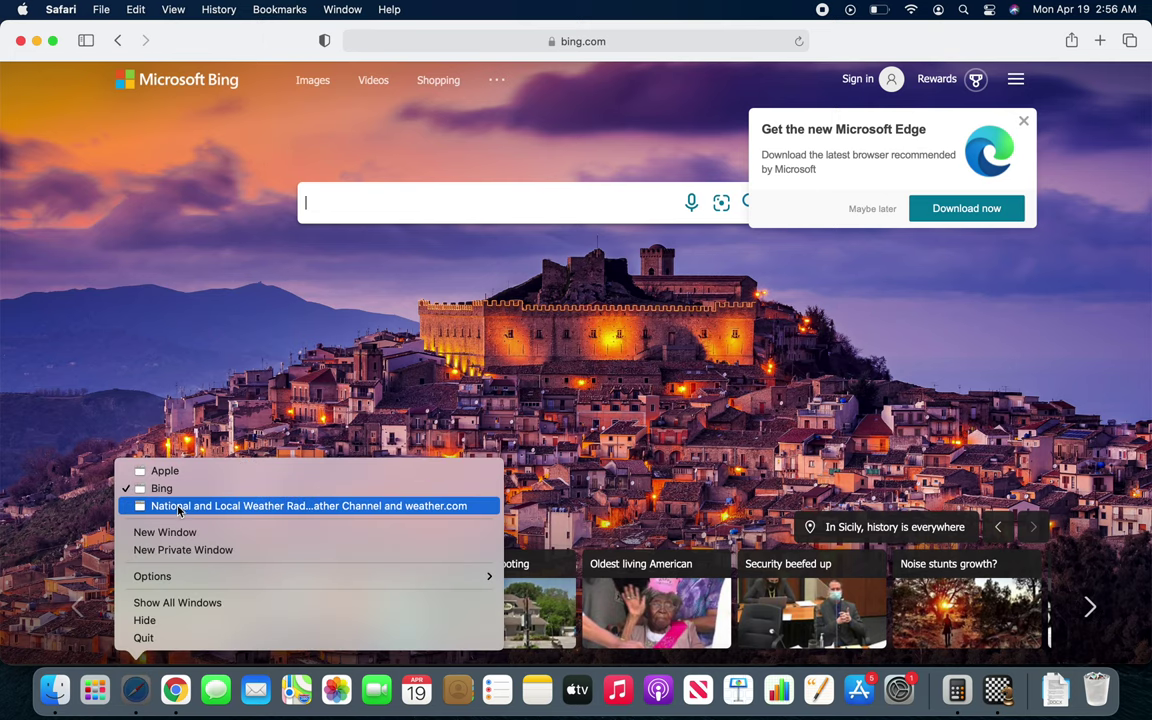
{"action": "left_click", "coordinate": [165, 506]}
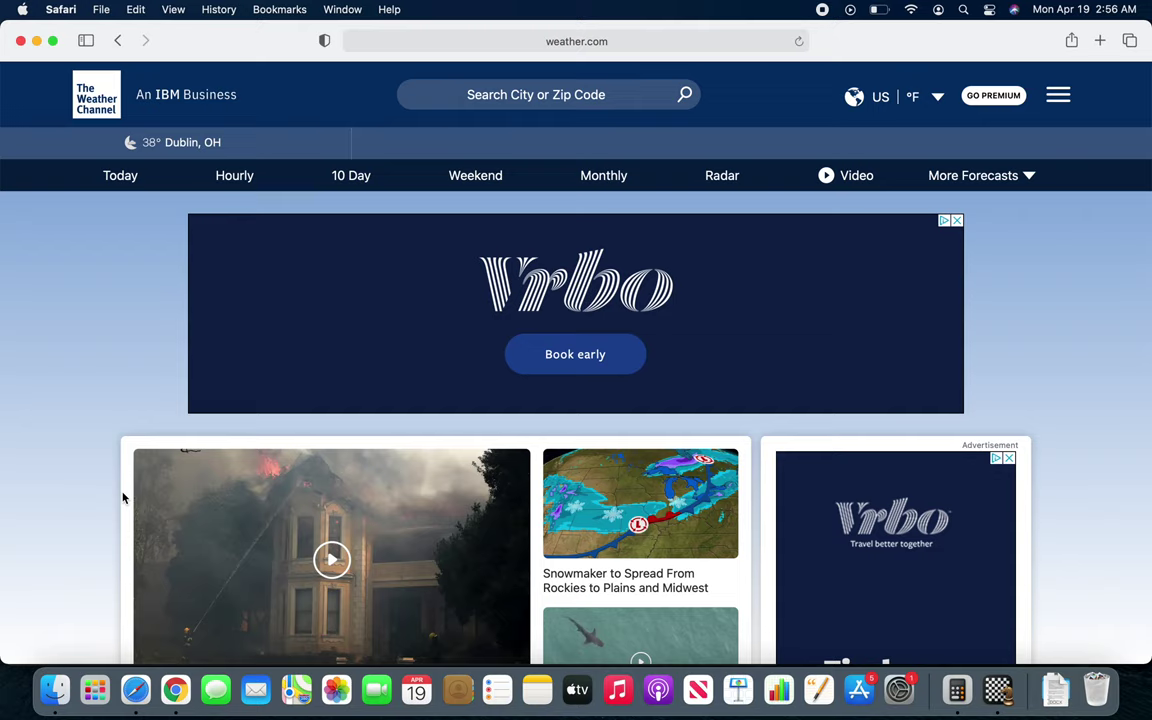
{"action": "left_click", "coordinate": [36, 41]}
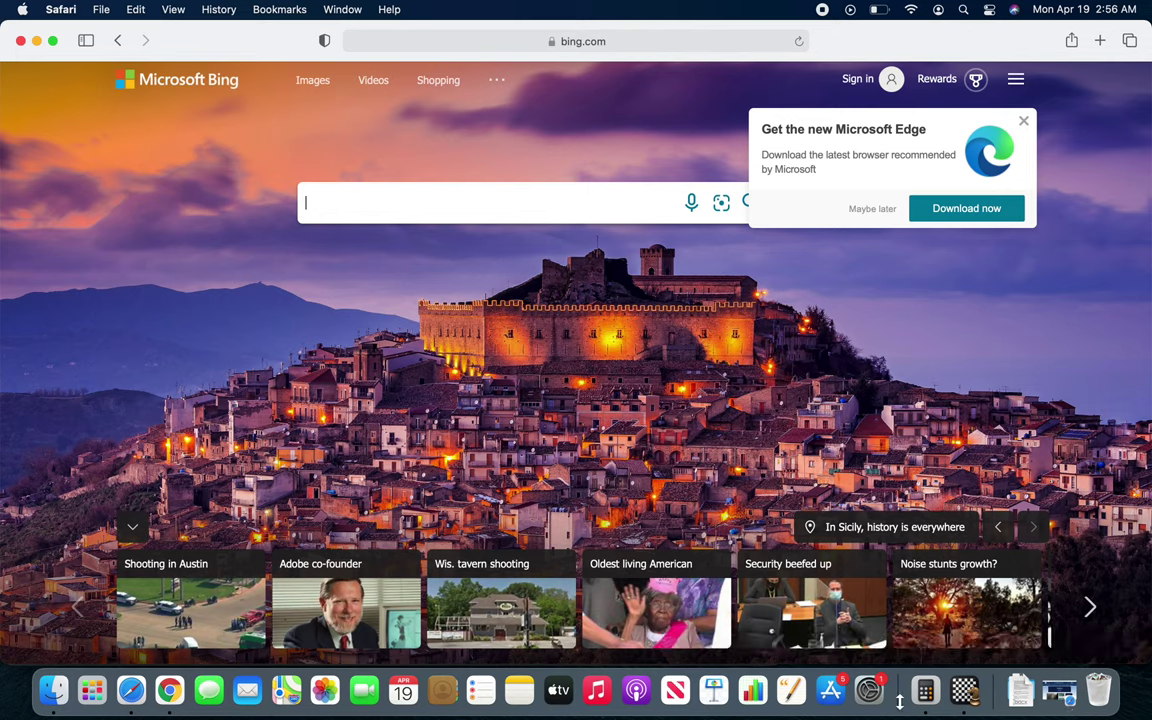
Check the Downloads stack, then minimize the Bing and Apple Safari windows.
{"action": "left_click", "coordinate": [960, 706]}
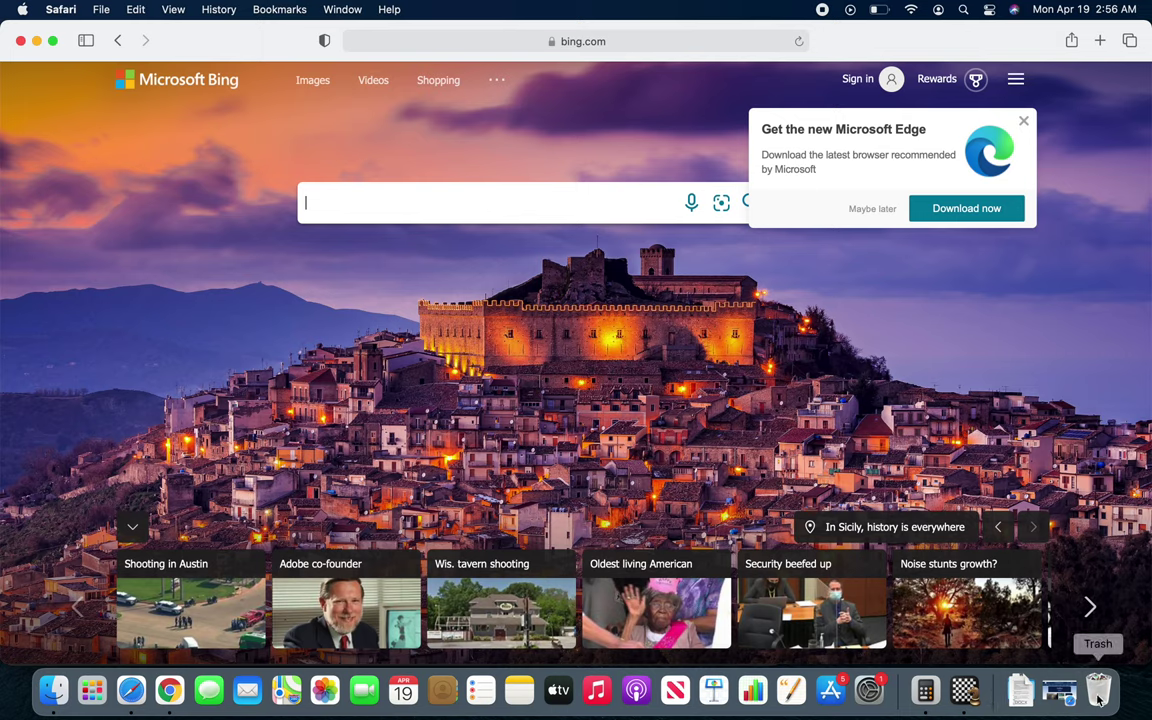
{"action": "left_click", "coordinate": [1021, 704]}
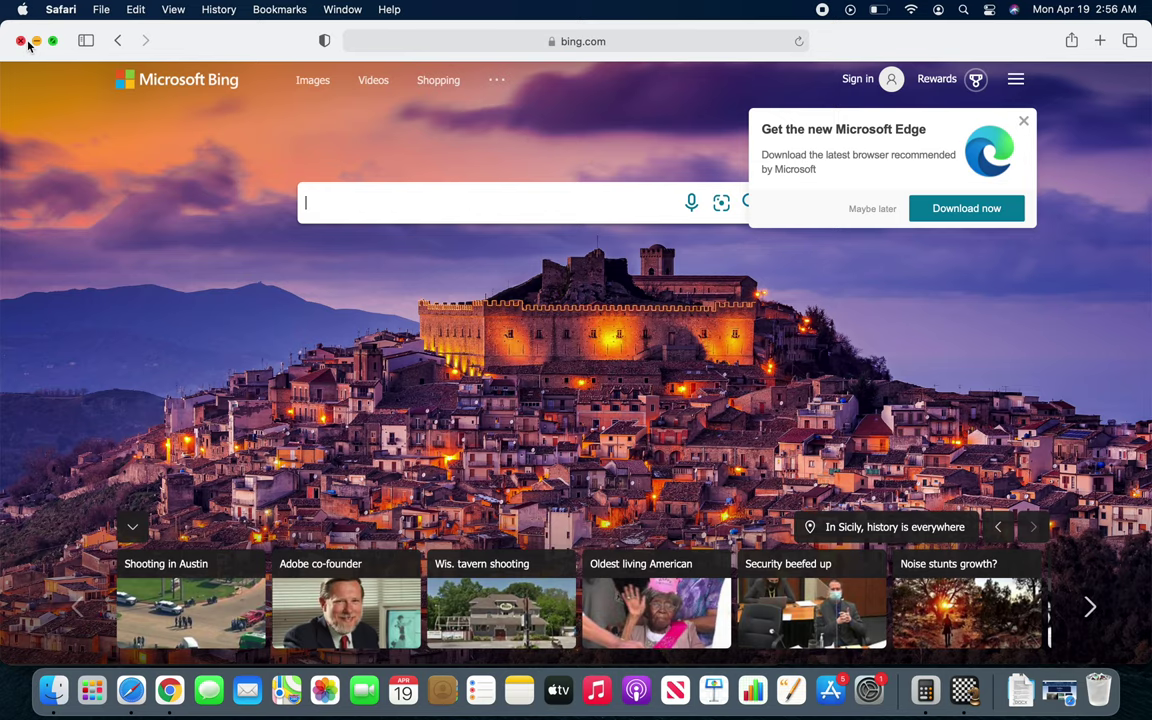
{"action": "left_click", "coordinate": [36, 40]}
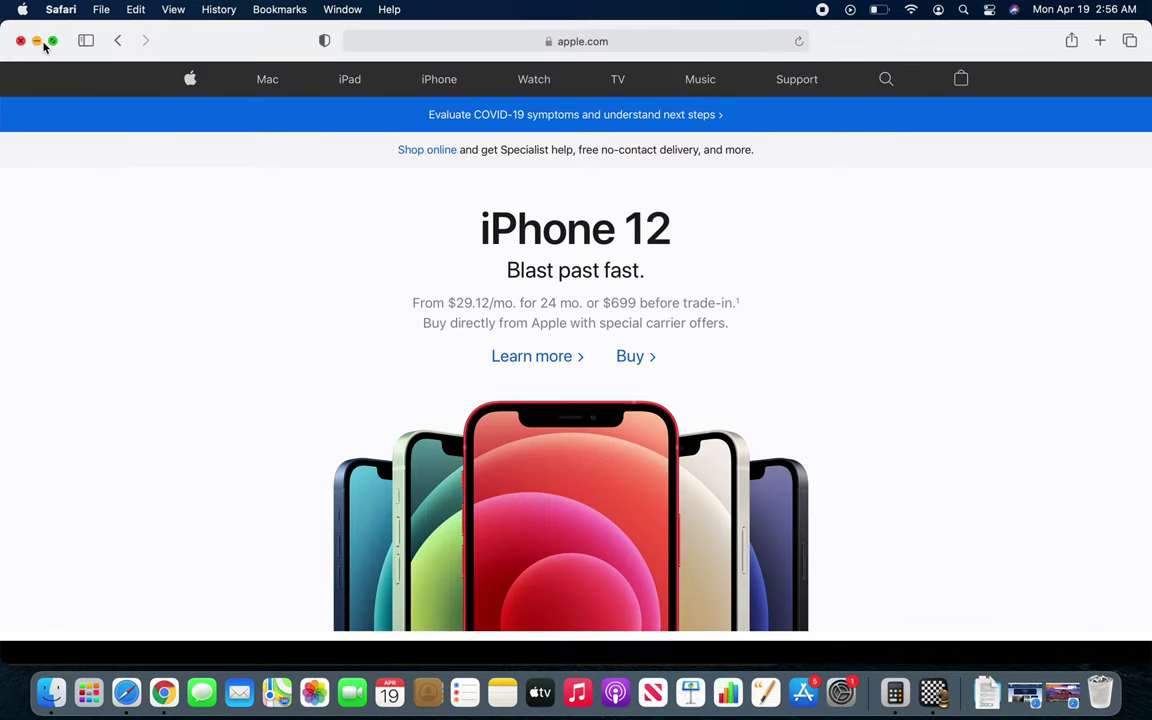
{"action": "left_click", "coordinate": [36, 41]}
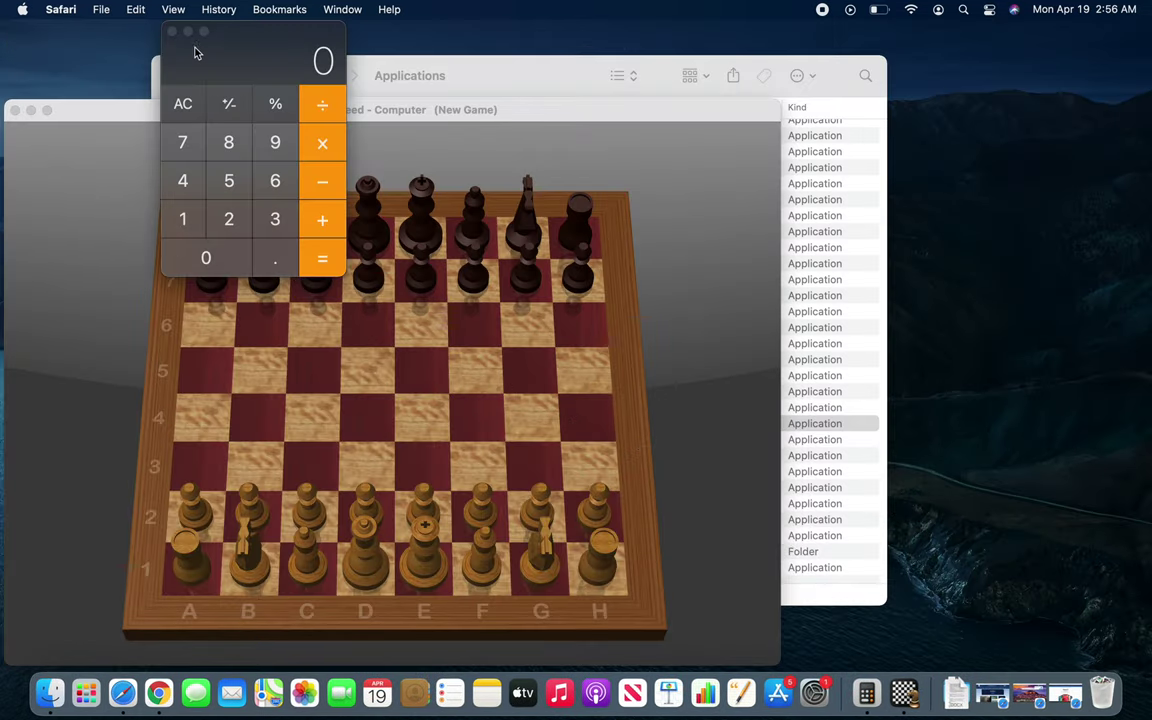
Minimize the Calculator, Chess and Finder Applications windows.
{"action": "left_click", "coordinate": [188, 31]}
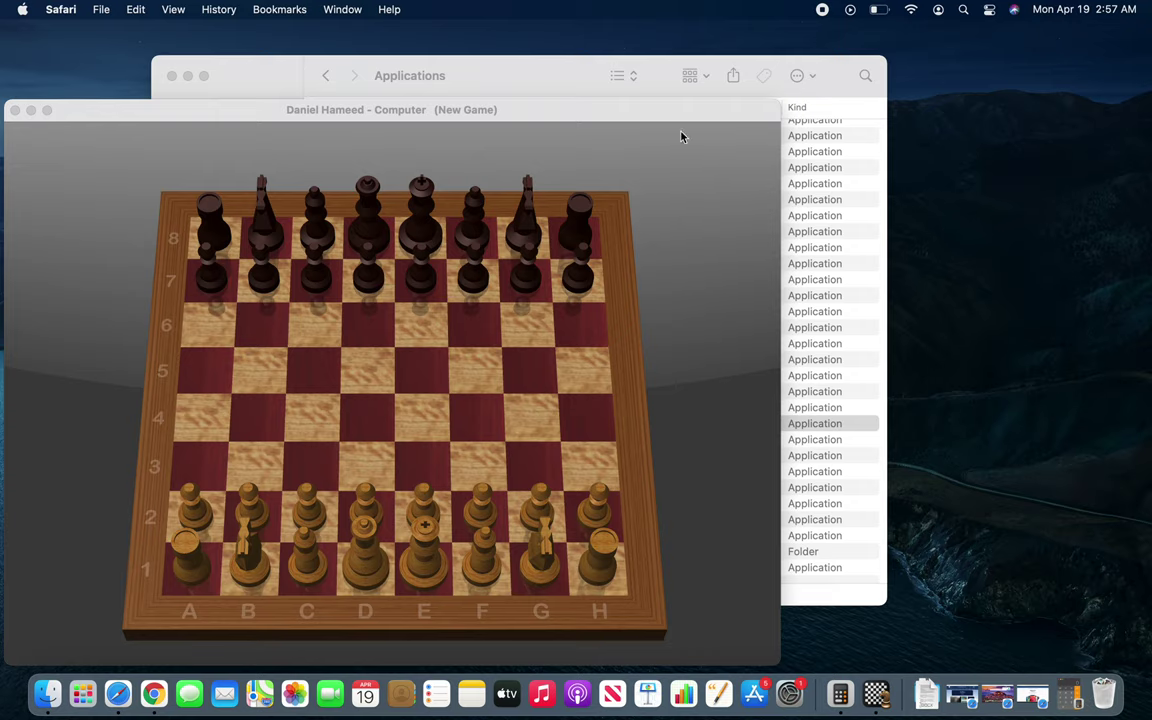
{"action": "left_click", "coordinate": [31, 110]}
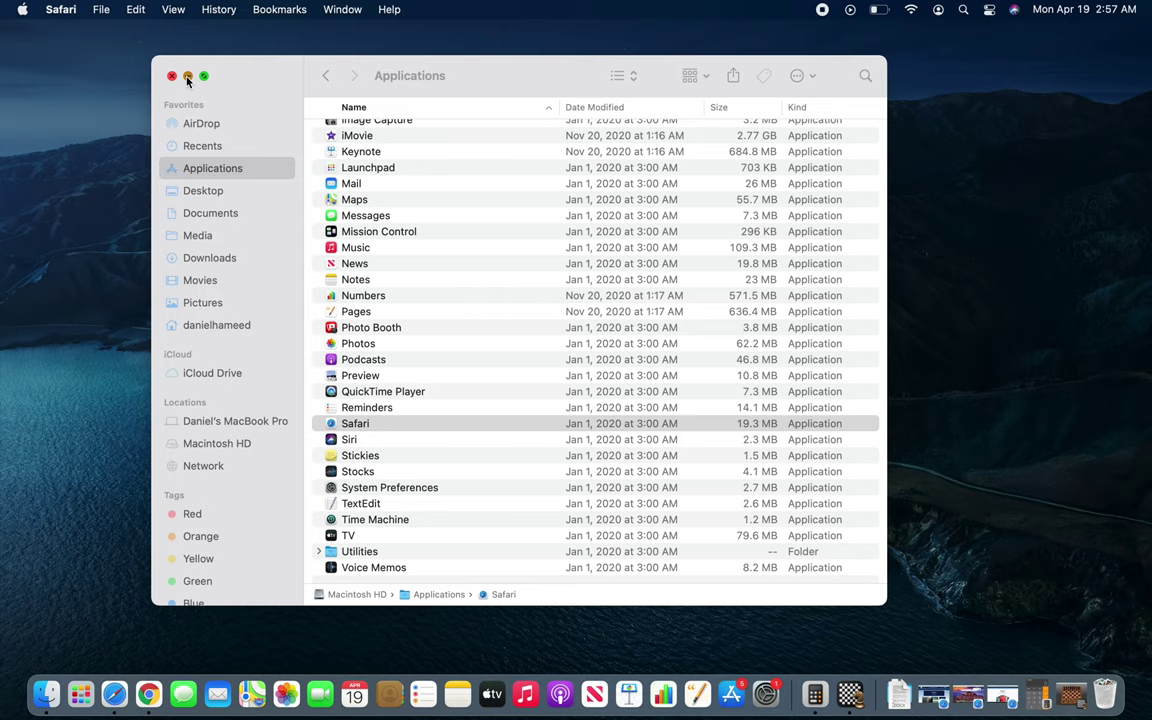
{"action": "left_click", "coordinate": [187, 76]}
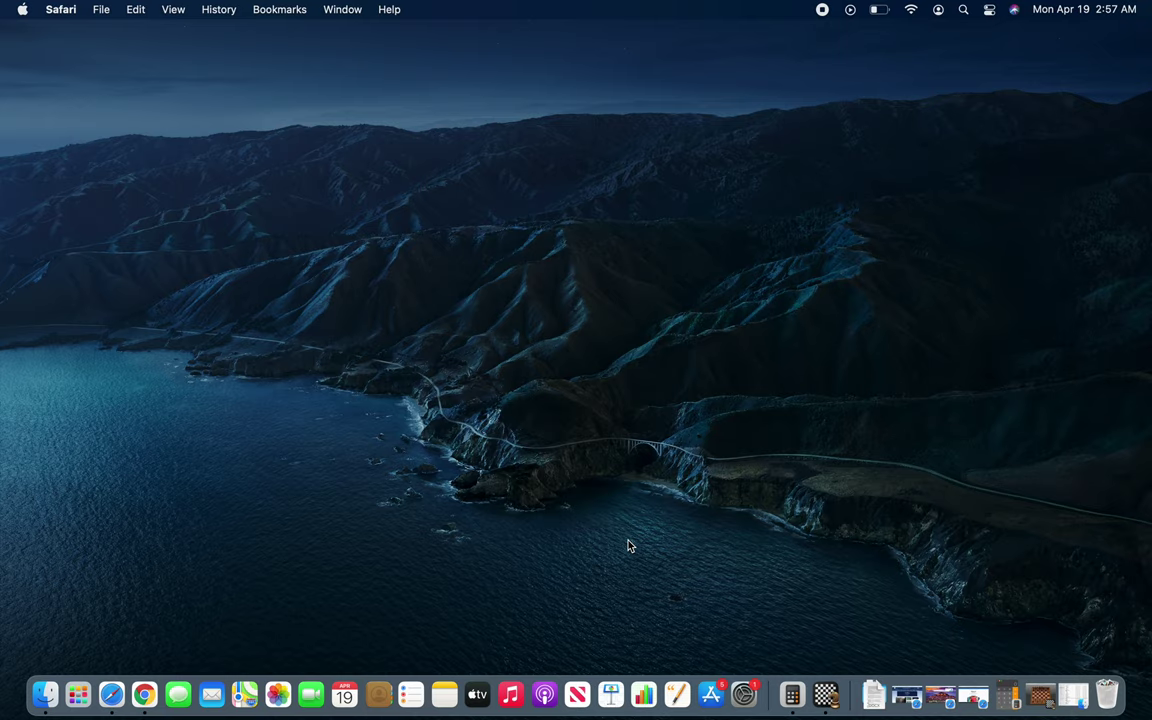
Switch to Calculator with Command-Tab and restore its minimized window from the Dock.
{"action": "key", "text": "cmd+Tab"}
{"action": "key", "text": "super+Tab"}
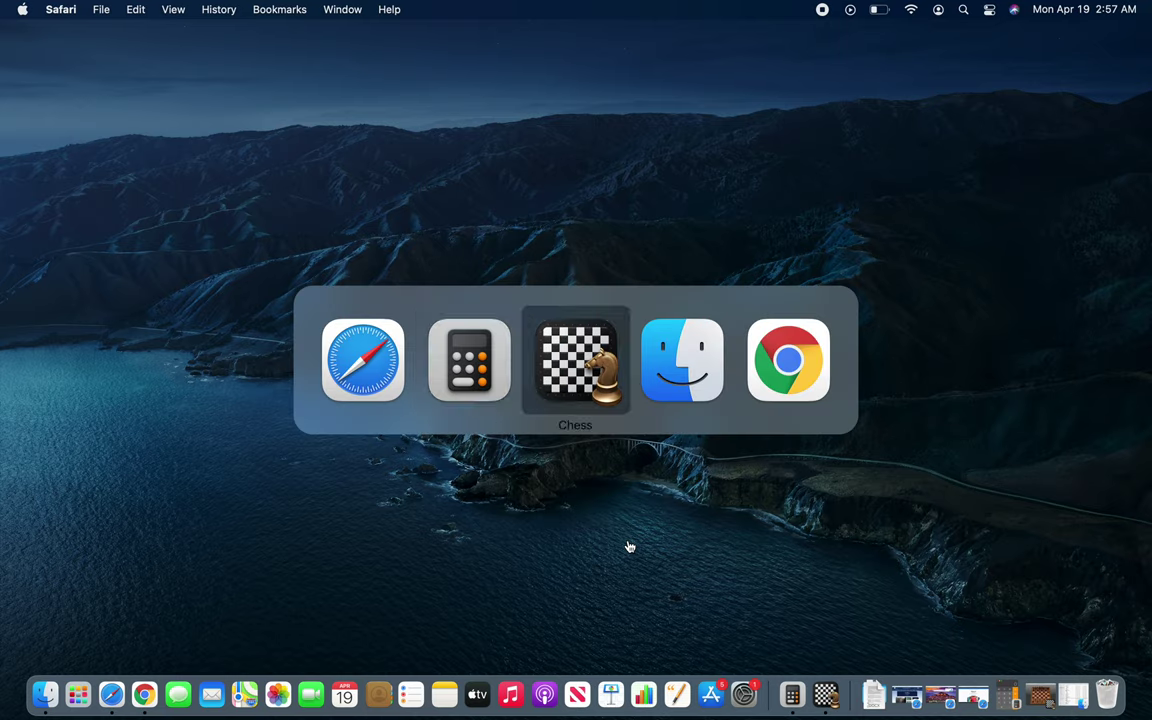
{"action": "key", "text": "super+Tab"}
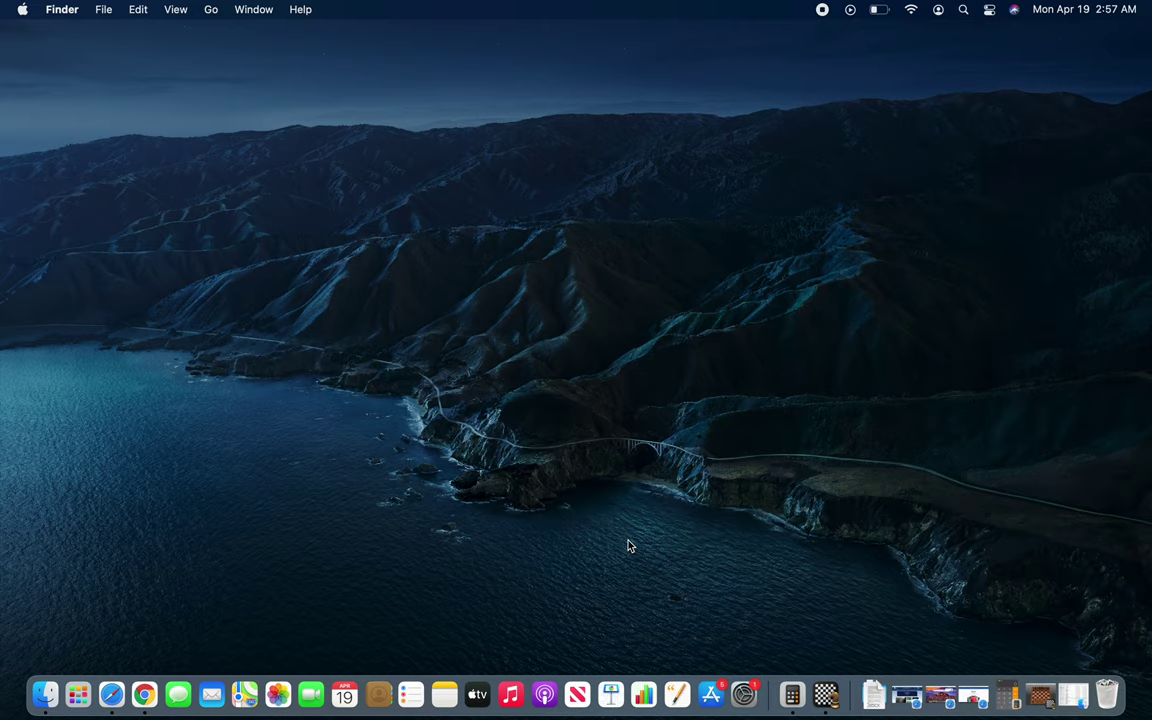
{"action": "key", "text": "super+Tab"}
{"action": "key", "text": "super+Tab"}
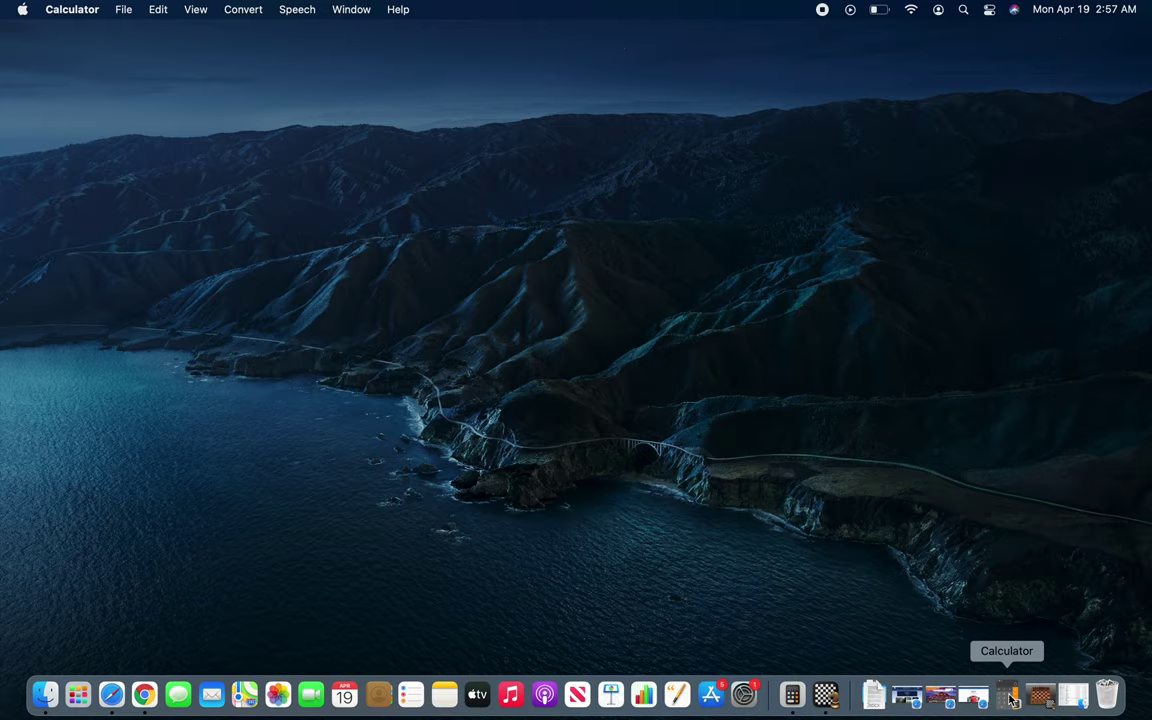
{"action": "left_click", "coordinate": [1012, 700]}
Restore the Chess, Finder, Apple, Bing and weather.com windows, then switch to Calculator.
{"action": "left_click", "coordinate": [1044, 697]}
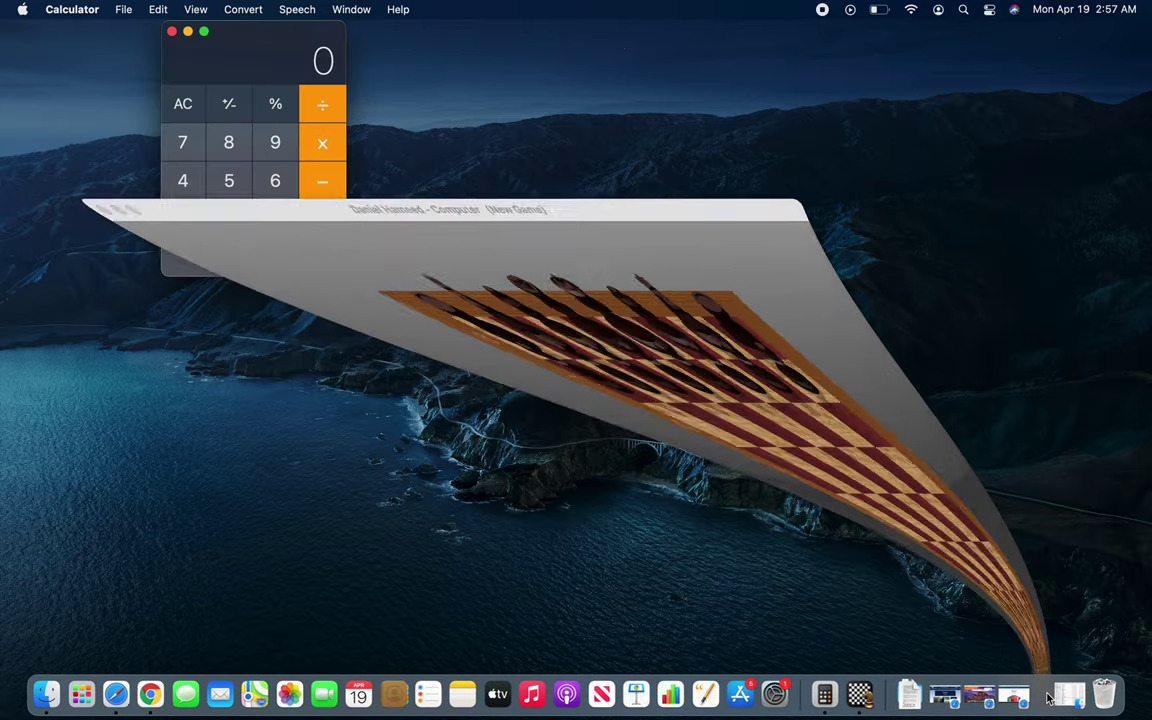
{"action": "left_click", "coordinate": [1048, 697]}
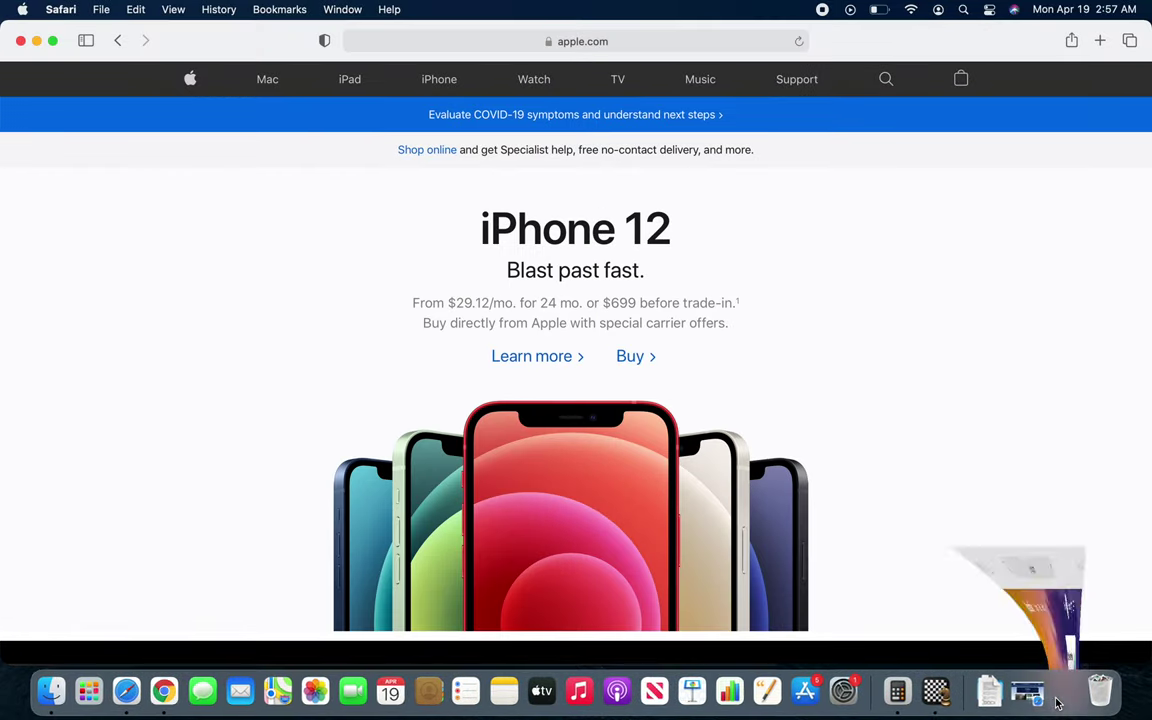
{"action": "left_click", "coordinate": [1052, 698]}
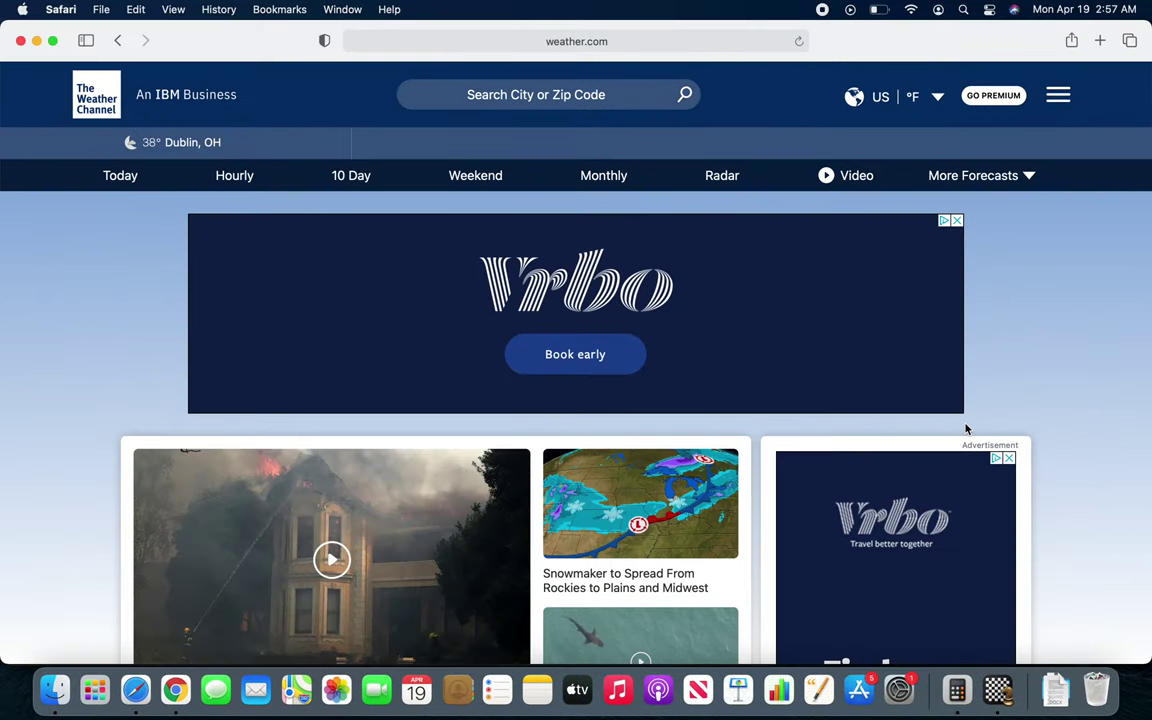
{"action": "key", "text": "super+Tab"}
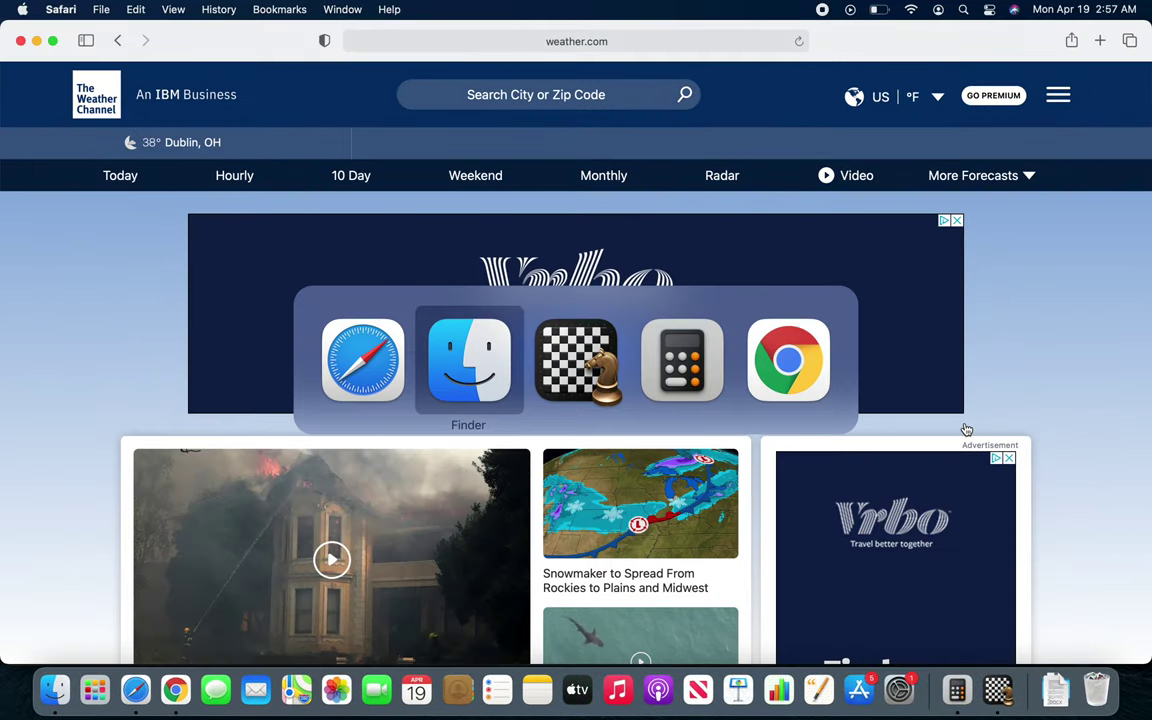
{"action": "key", "text": "super+Tab"}
{"action": "key", "text": "super+Tab"}
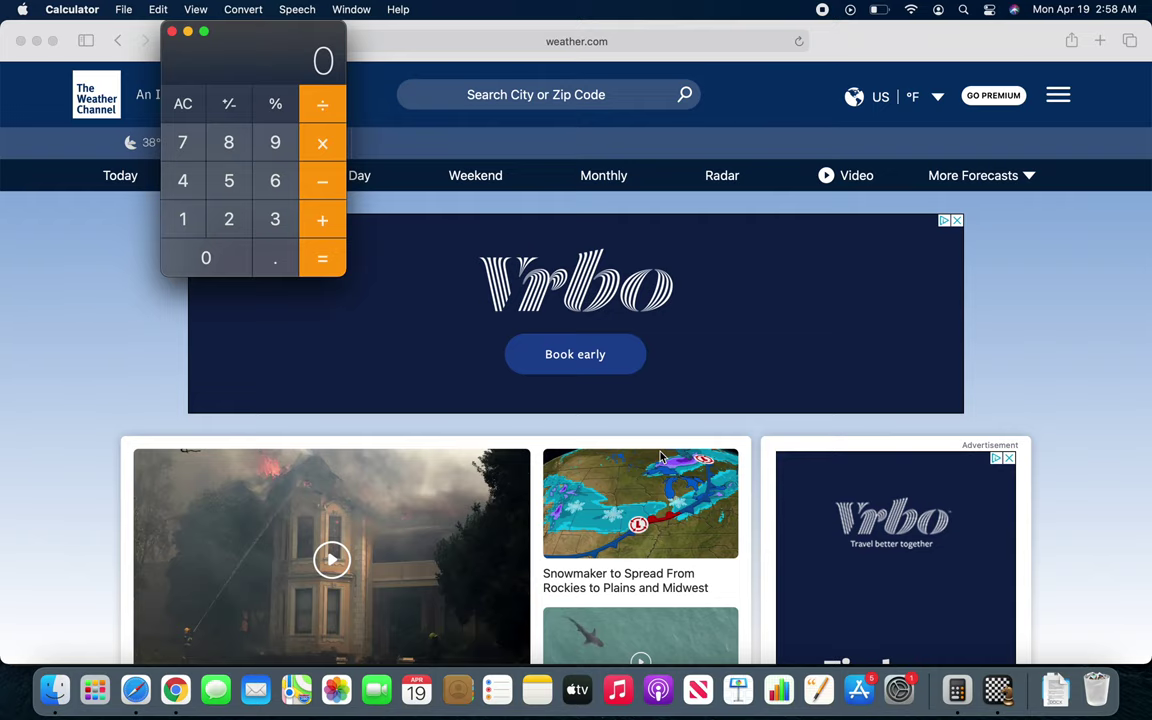
Use Mission Control to bring Chess forward, then the Bing window.
{"action": "key", "text": "ctrl+Up"}
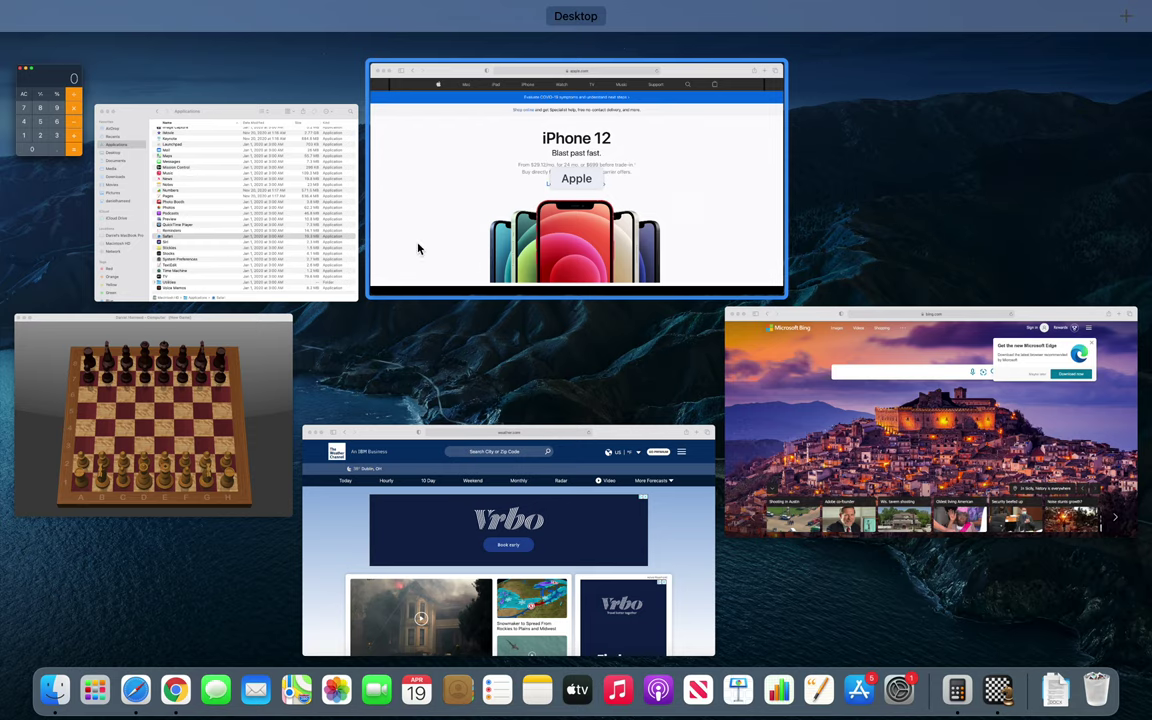
{"action": "left_click", "coordinate": [205, 331]}
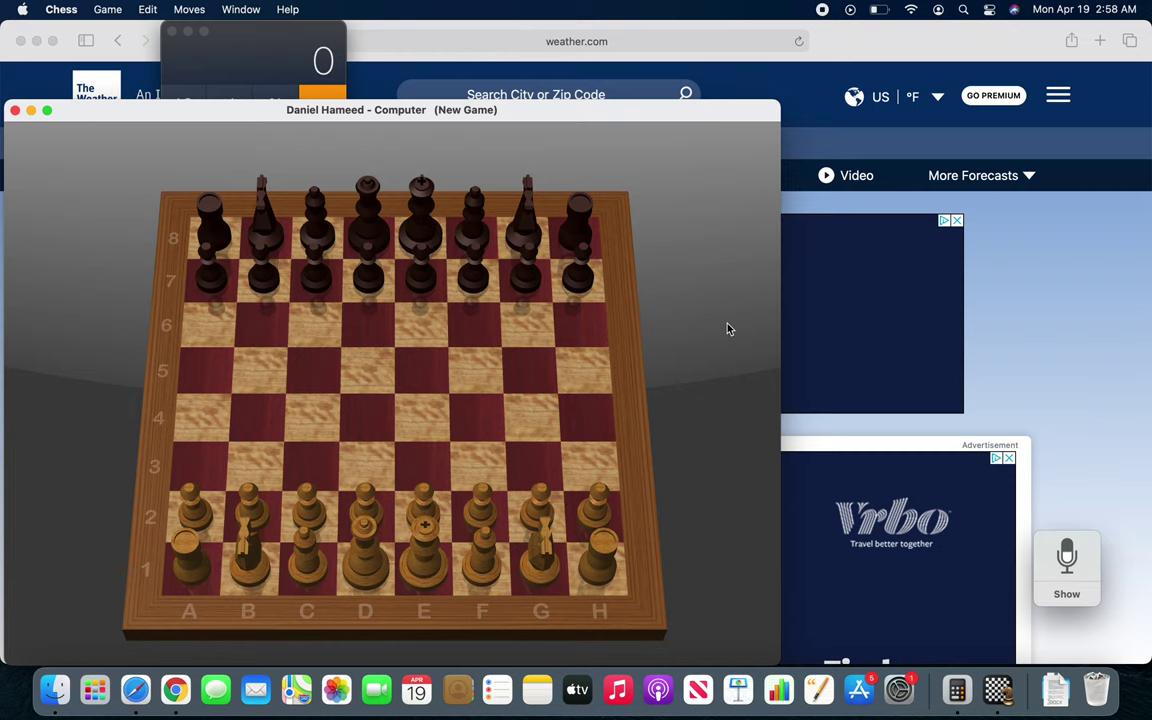
{"action": "key", "text": "ctrl+Up"}
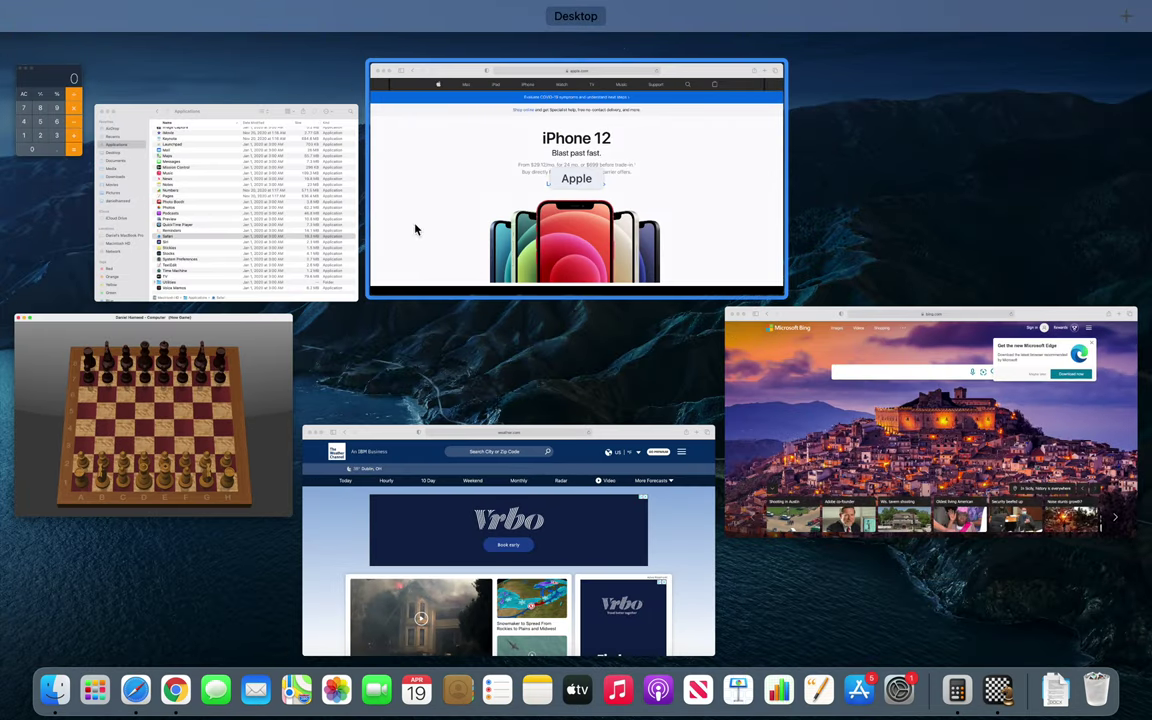
{"action": "left_click", "coordinate": [803, 453]}
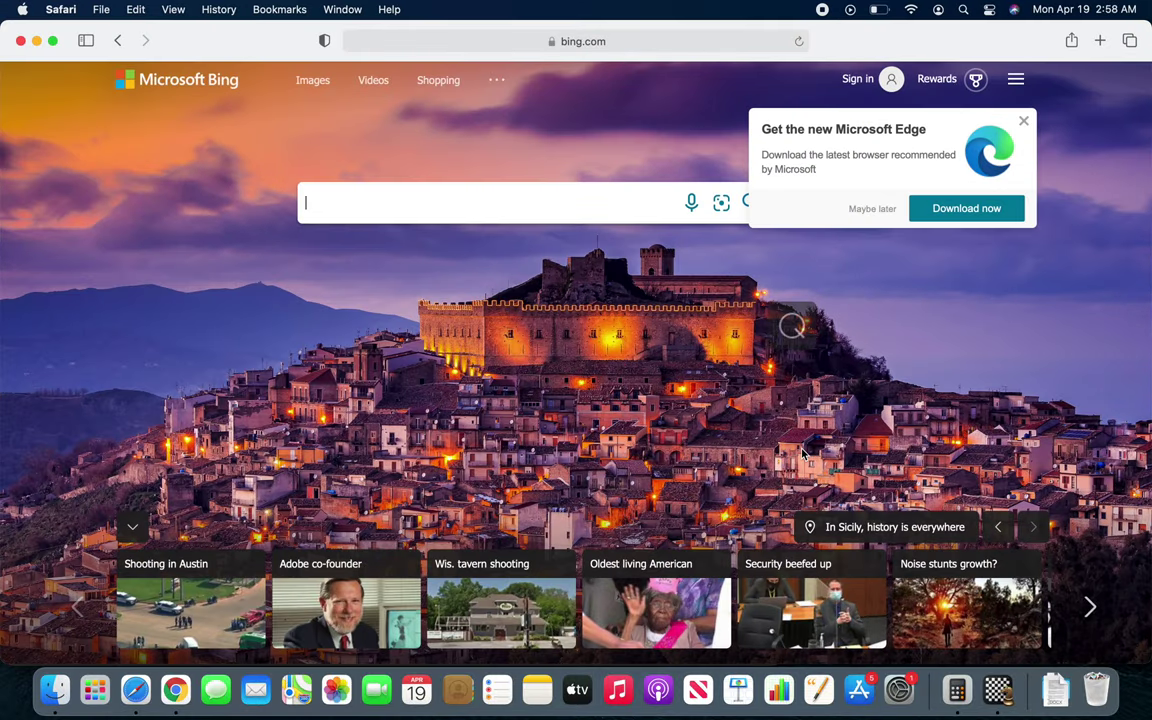
Add Desktop 2 and move the apple.com Safari window and Calculator onto it.
{"action": "key", "text": "ctrl+Up"}
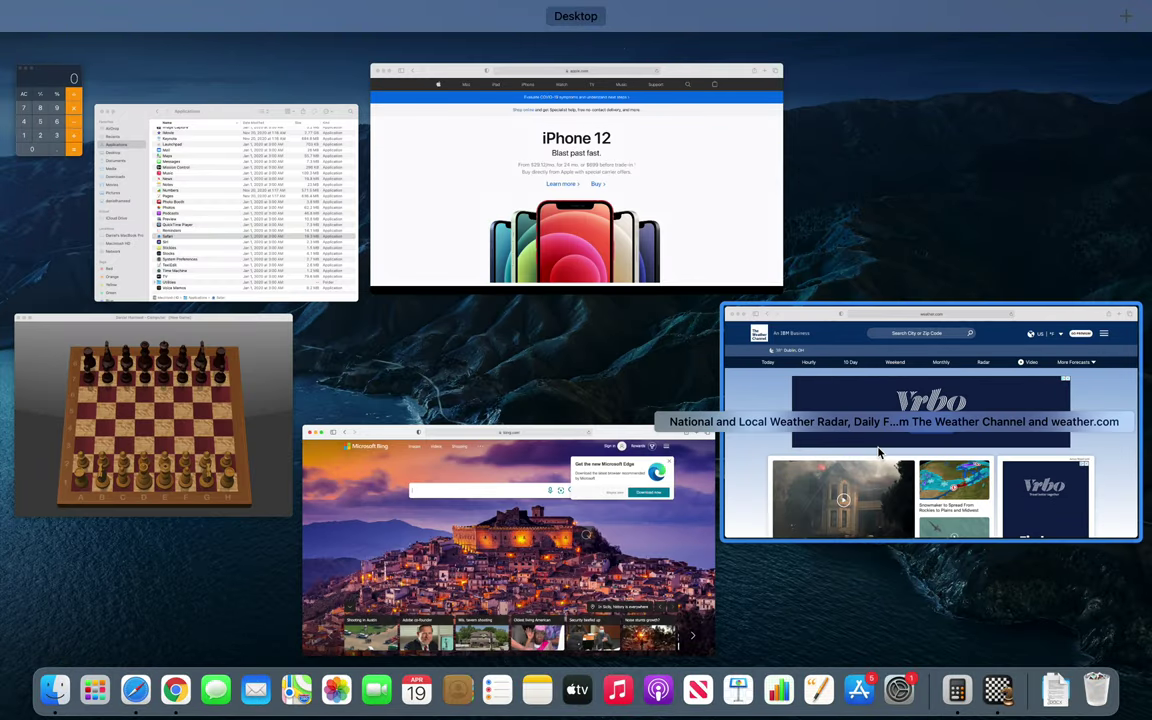
{"action": "mouse_move", "coordinate": [576, 40]}
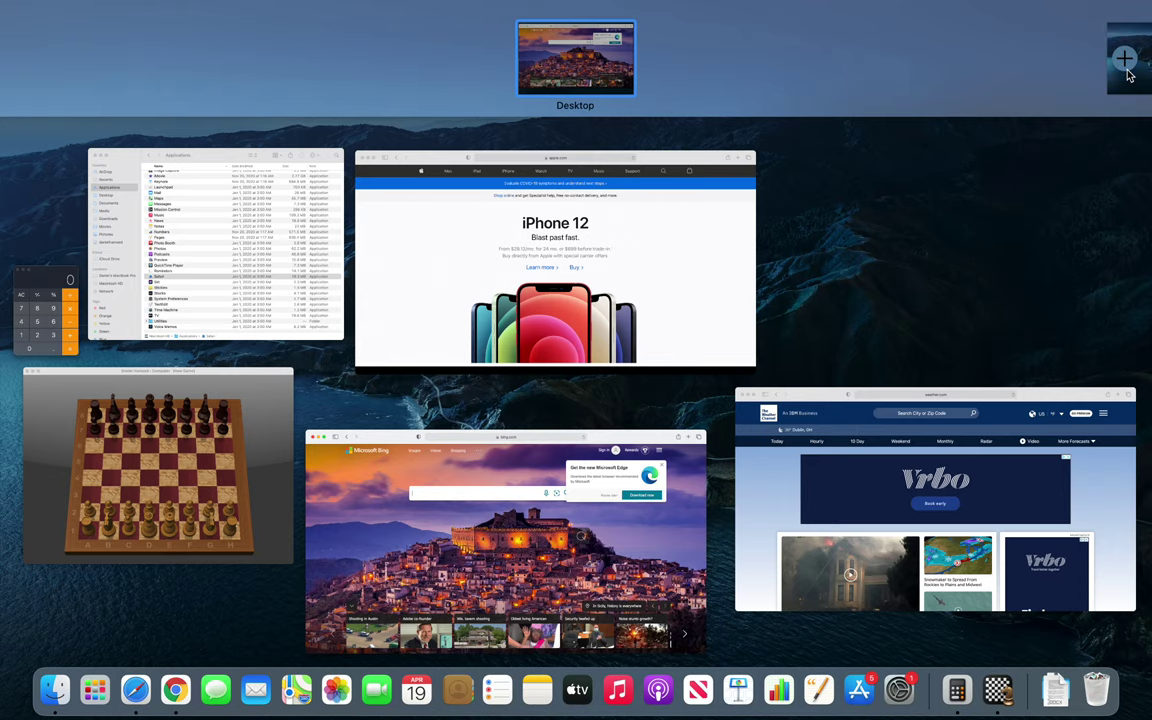
{"action": "left_click", "coordinate": [1126, 68]}
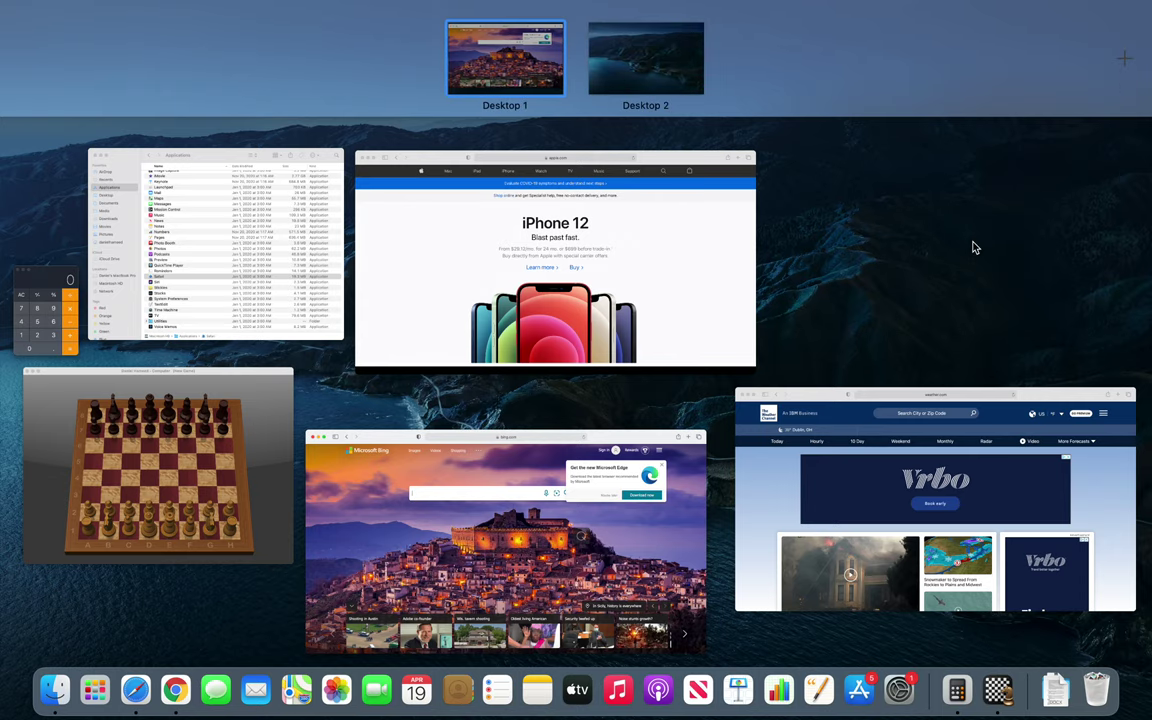
{"action": "left_click_drag", "start_coordinate": [645, 270], "coordinate": [646, 62]}
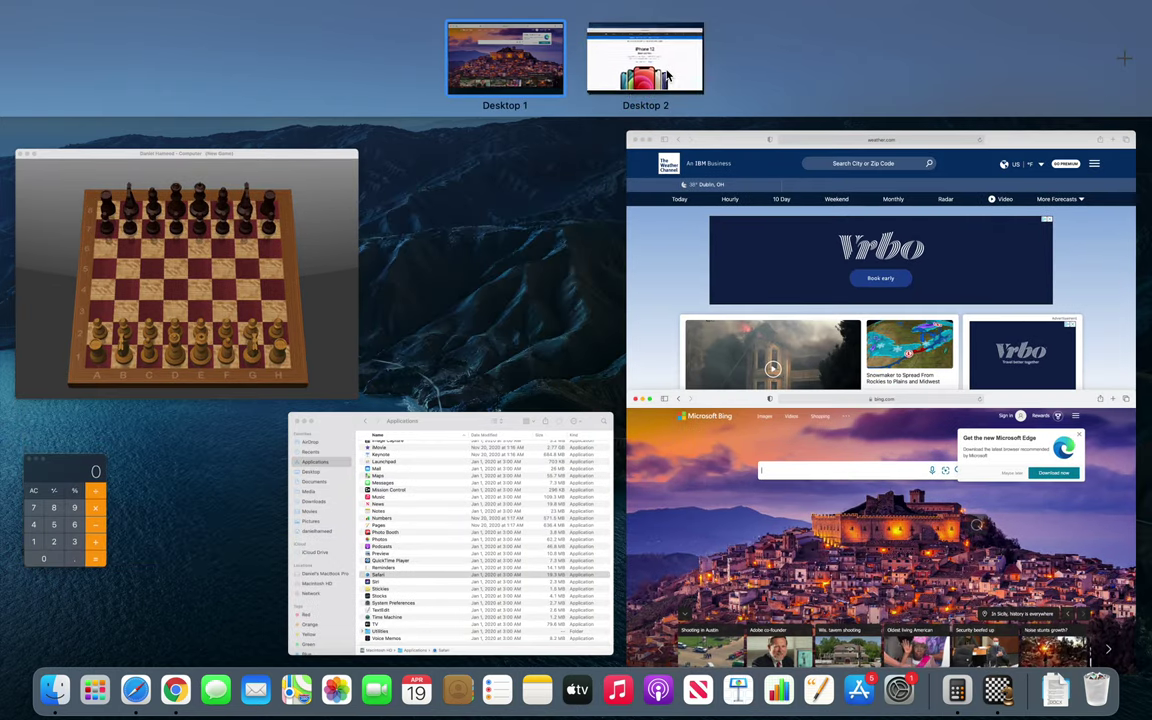
{"action": "mouse_move", "coordinate": [65, 553]}
{"action": "left_mouse_down"}
{"action": "mouse_move", "coordinate": [643, 155]}
{"action": "mouse_move", "coordinate": [660, 100]}
{"action": "left_mouse_up"}
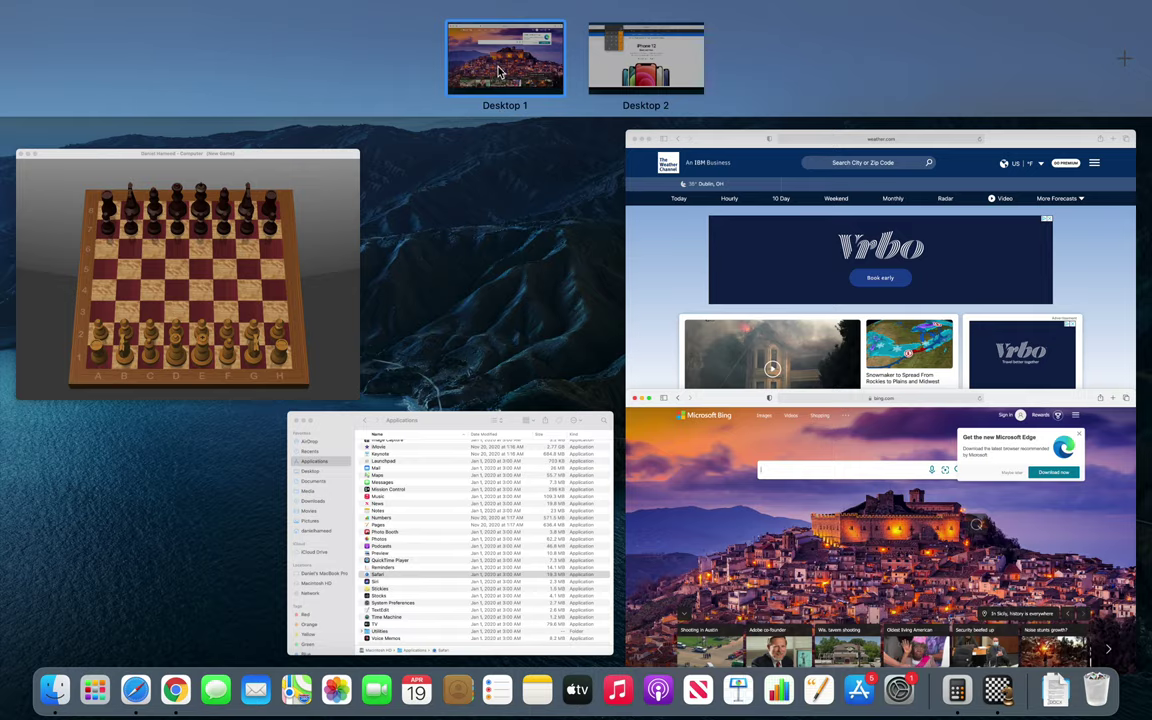
Return to Desktop 1, then switch to Desktop 2 through Mission Control.
{"action": "left_click", "coordinate": [460, 64]}
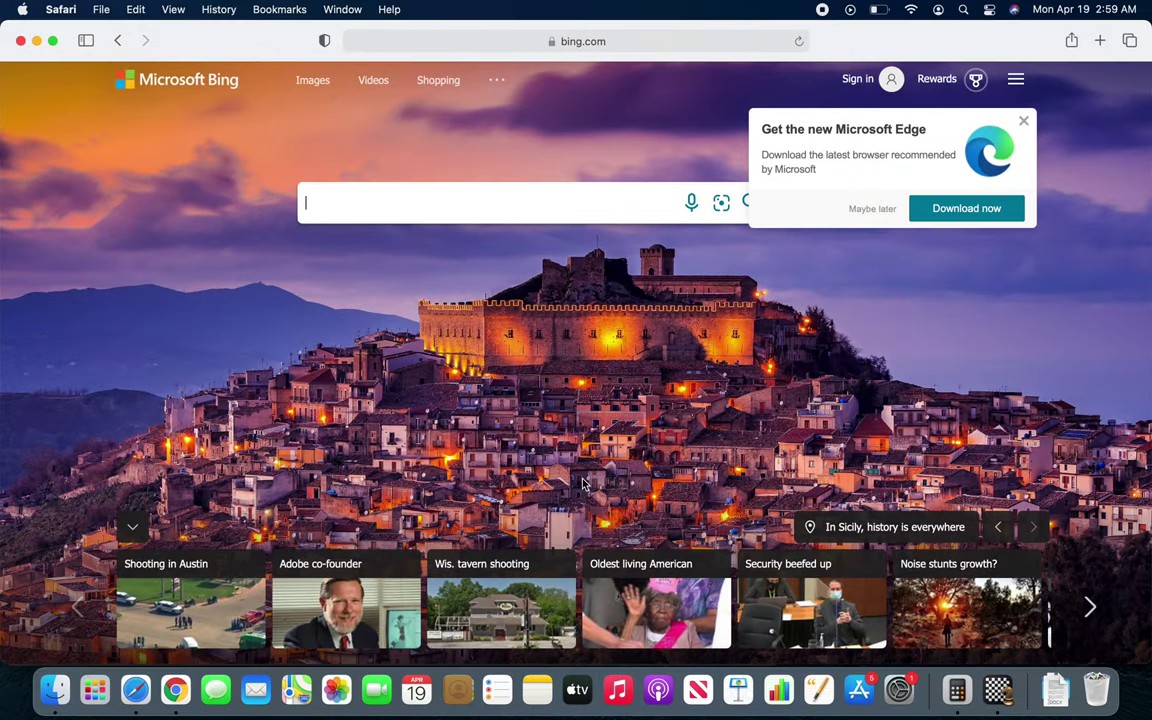
{"action": "key", "text": "ctrl+Up"}
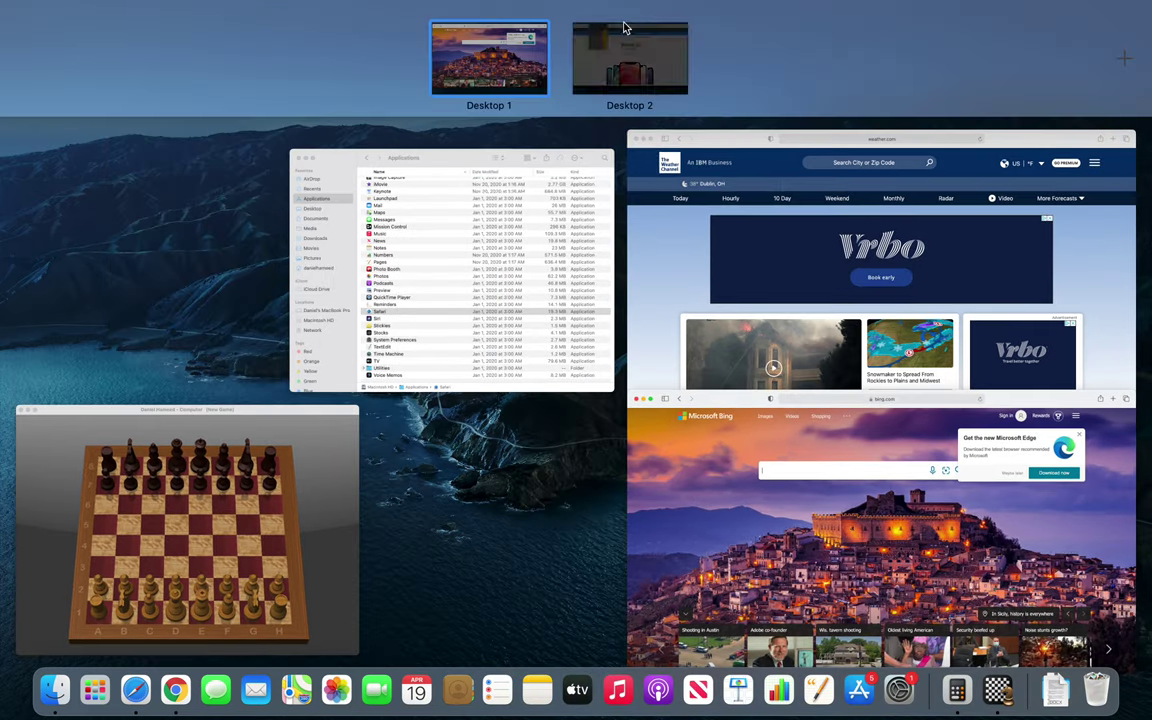
{"action": "left_click", "coordinate": [630, 45]}
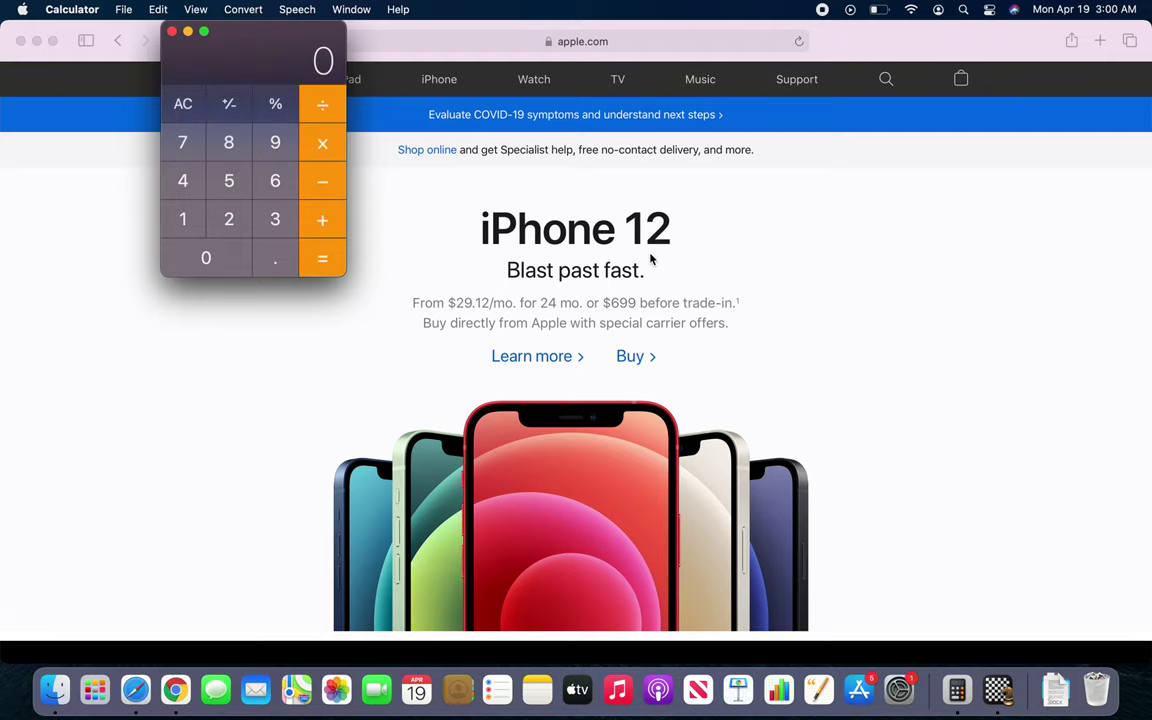
Reopen Mission Control to view Desktop 1 and Desktop 2.
{"action": "key", "text": "ctrl+Up"}
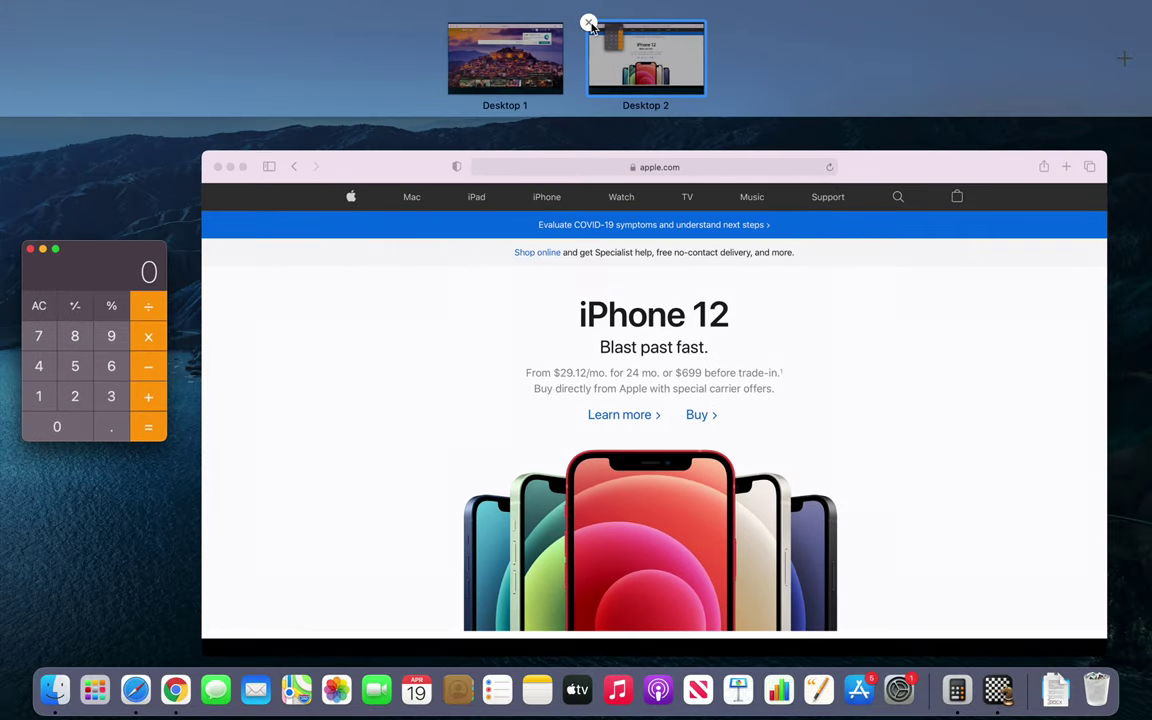
Delete Desktop 2, merging its windows into Desktop 1, and exit Mission Control.
{"action": "left_click", "coordinate": [587, 23]}
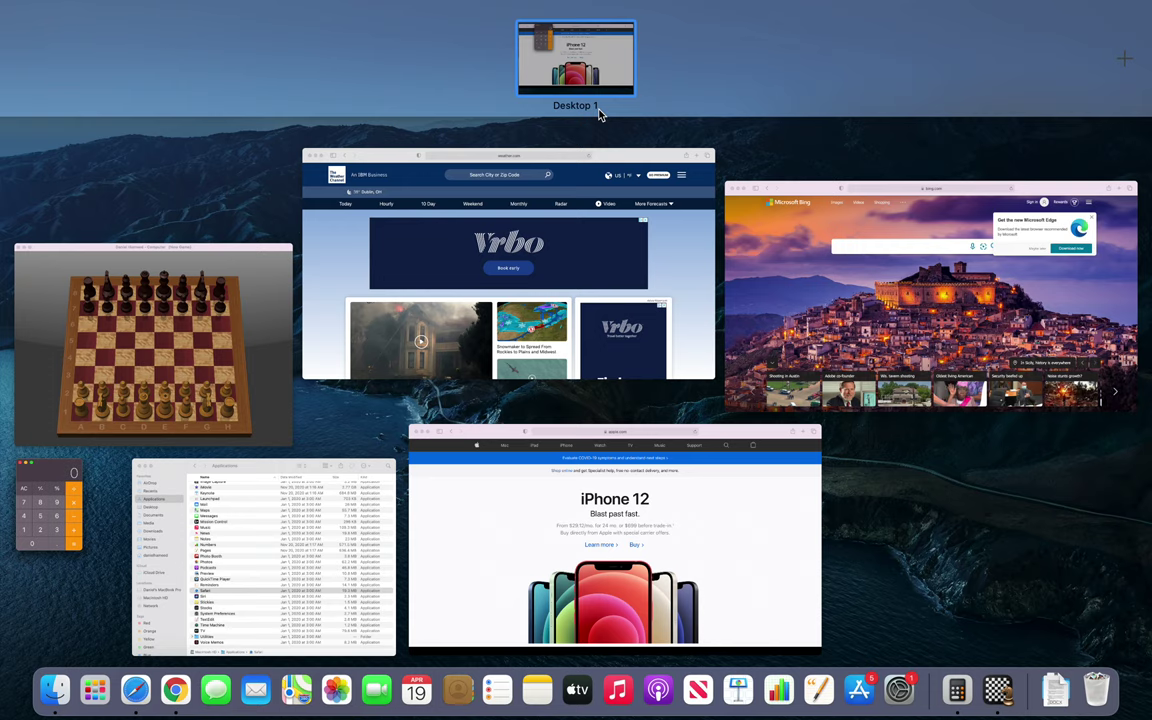
{"action": "left_click", "coordinate": [616, 68]}
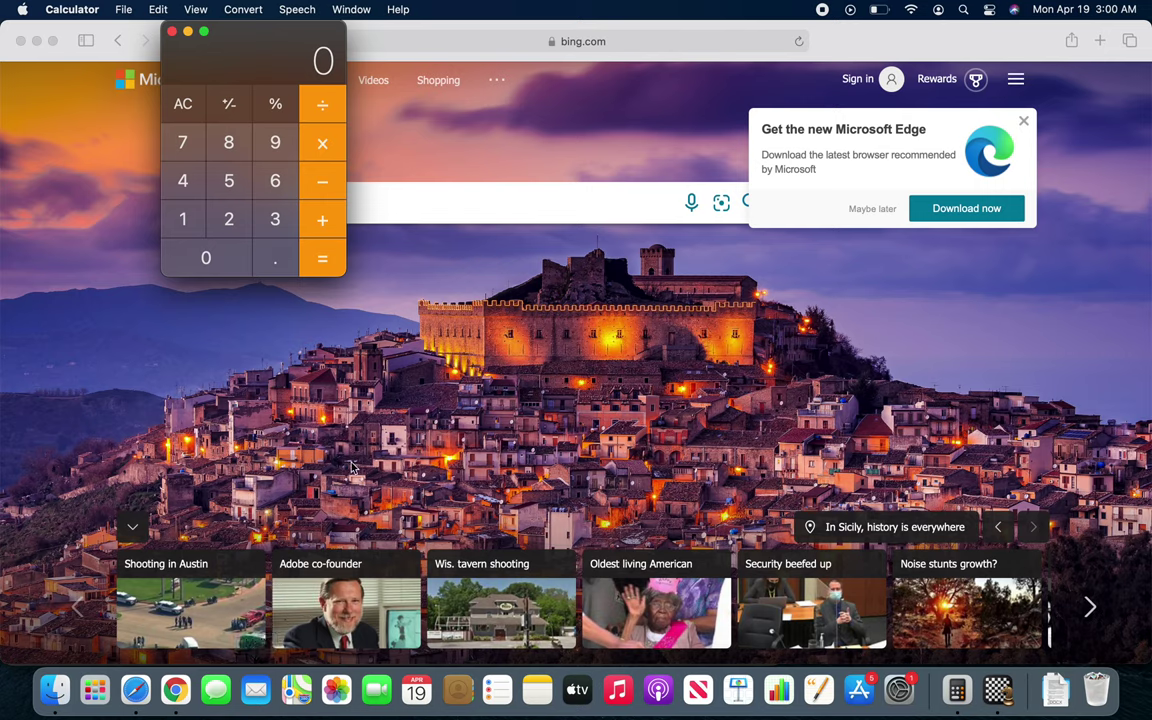
Spread Safari's Bing, Weather Channel and Apple windows with App Exposé, then pick Bing.
{"action": "left_click", "coordinate": [138, 698]}
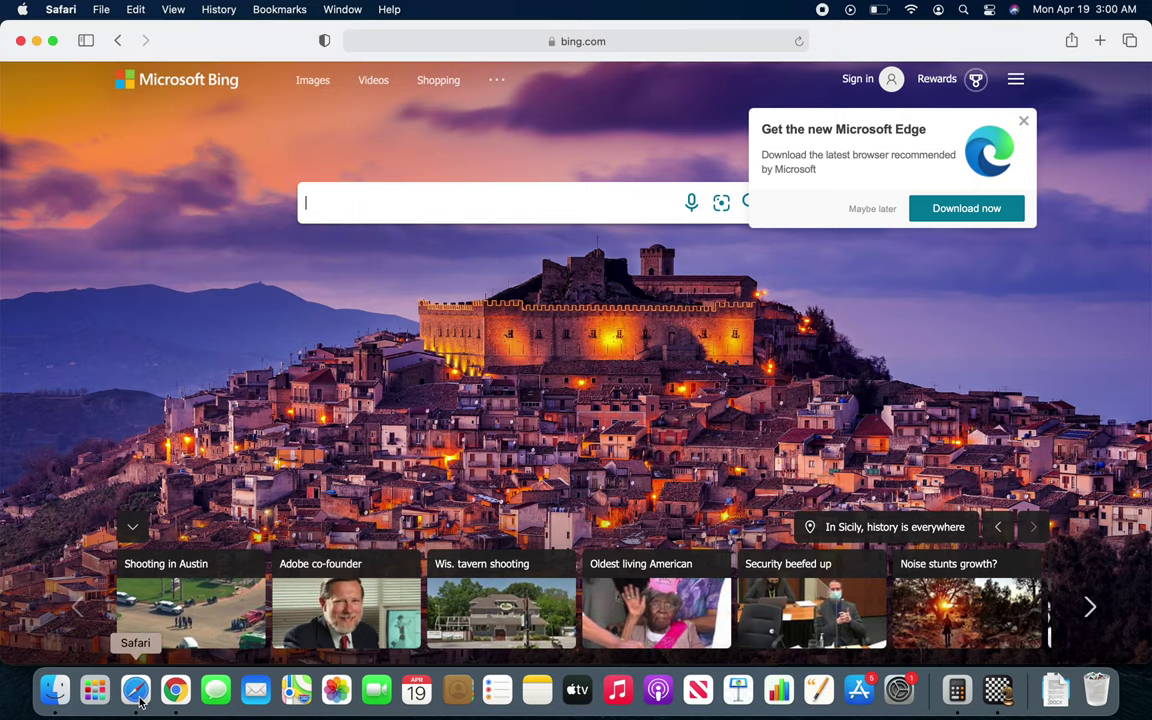
{"action": "right_click", "coordinate": [138, 698]}
{"action": "left_click", "coordinate": [272, 324]}
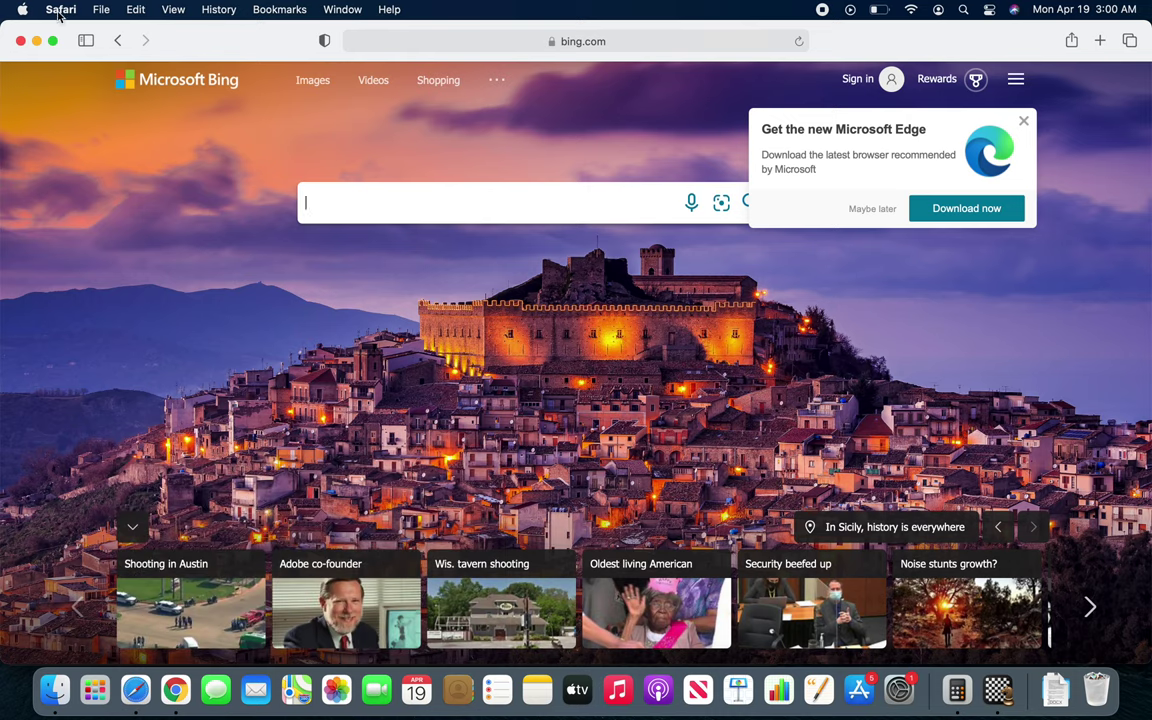
{"action": "key", "text": "ctrl+Down"}
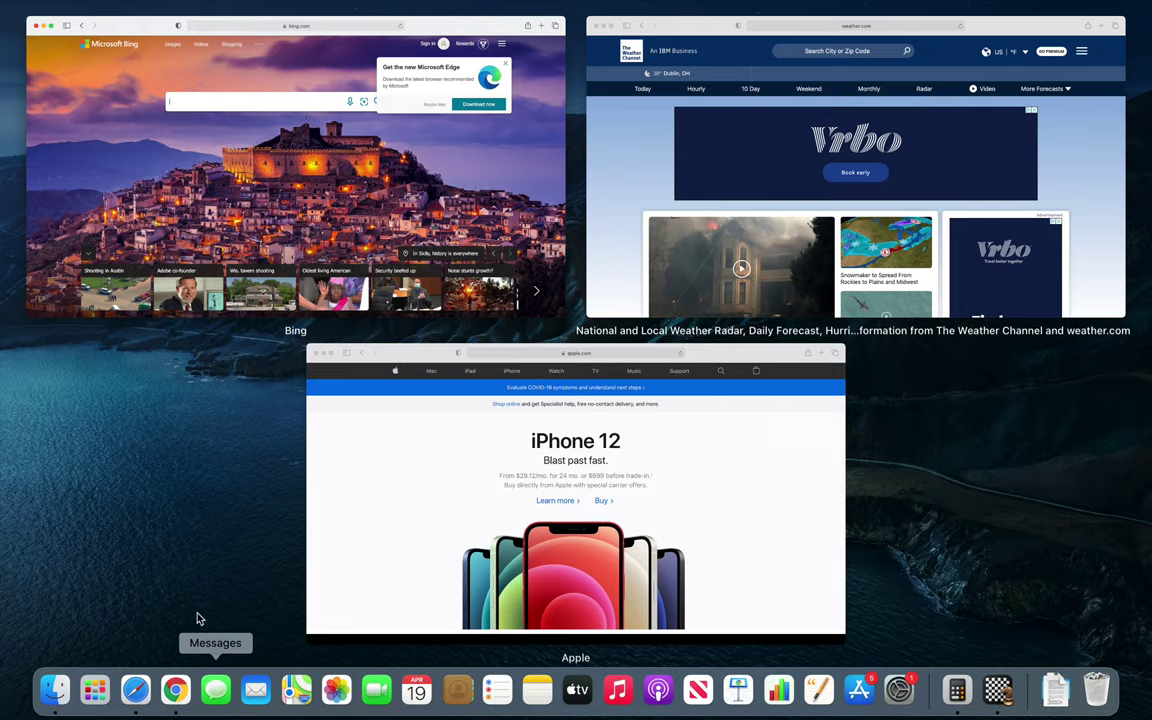
{"action": "left_click", "coordinate": [136, 695]}
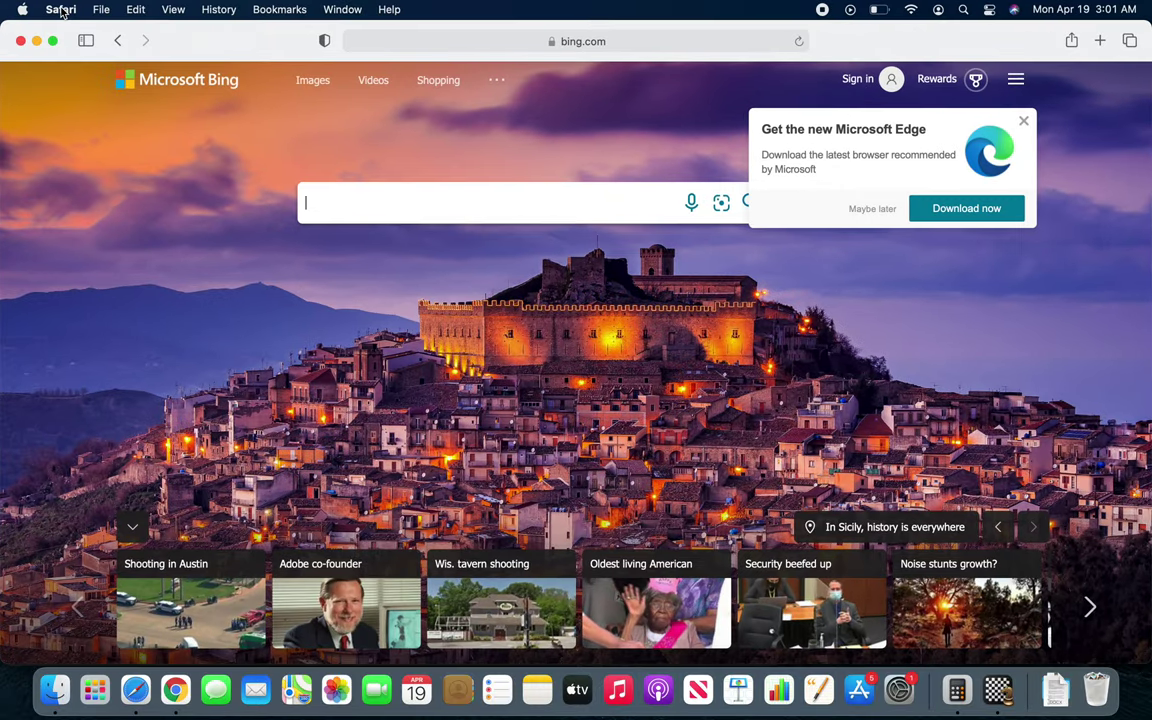
Open Safari's Preferences window and close it again.
{"action": "left_click", "coordinate": [60, 10]}
{"action": "left_click", "coordinate": [74, 86]}
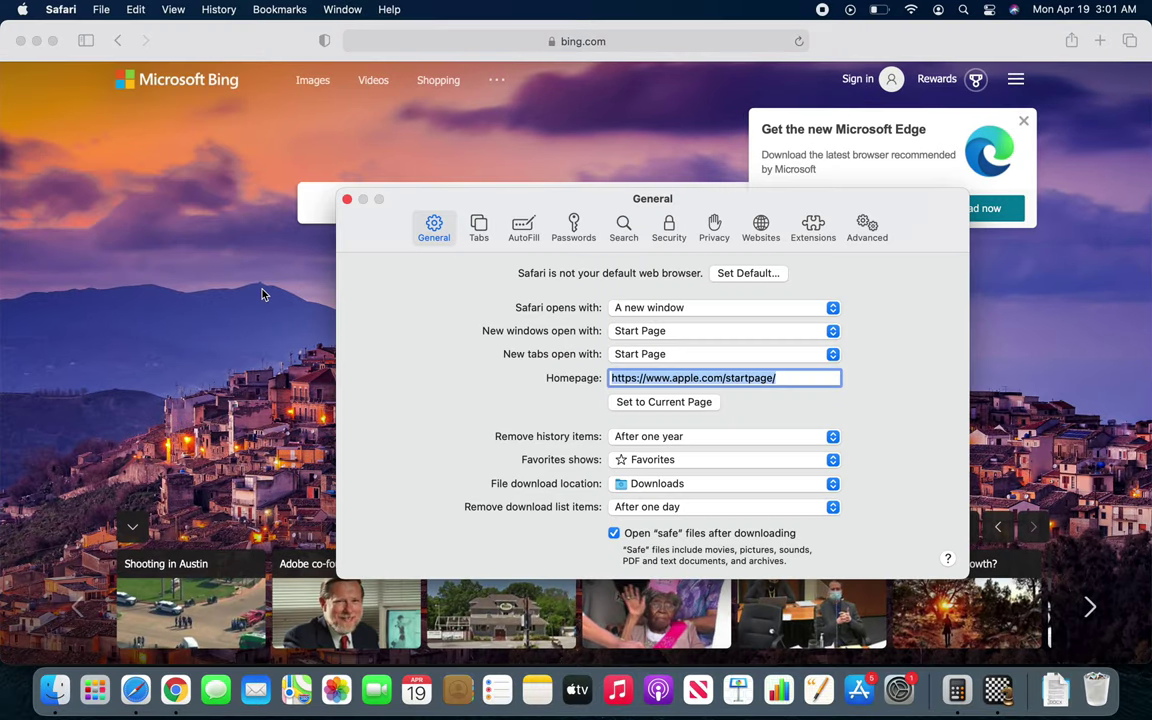
{"action": "left_click", "coordinate": [347, 199]}
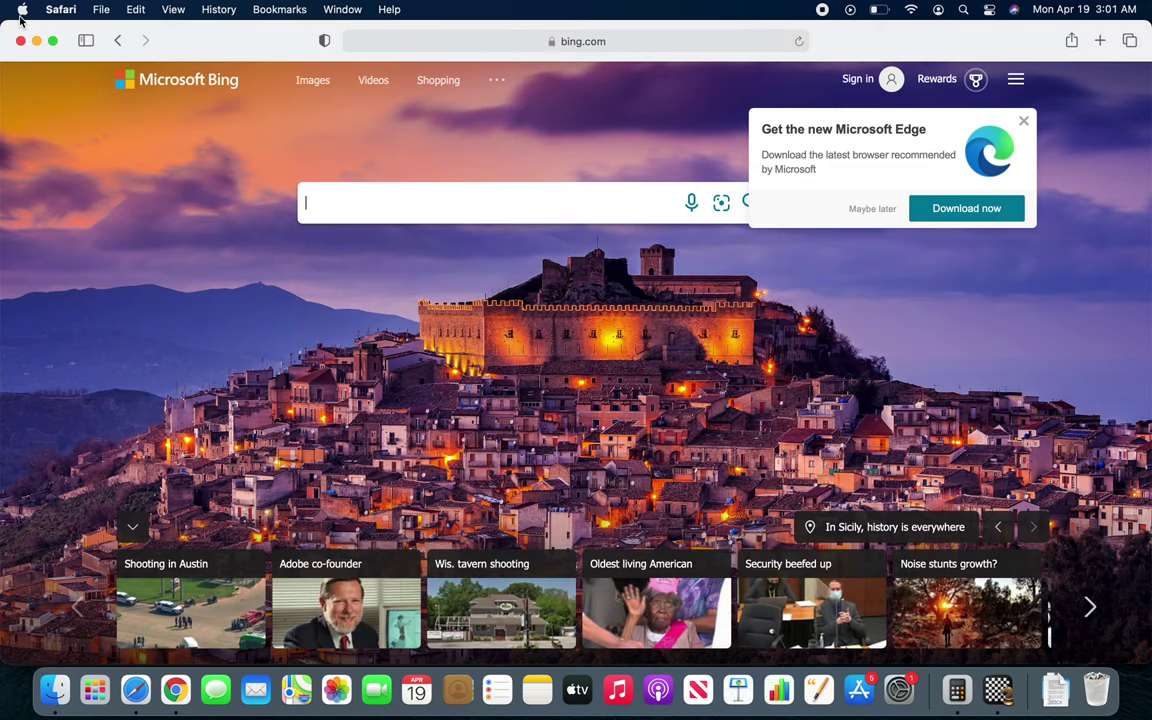
Open System Preferences from the Apple menu and go to the Mission Control pane.
{"action": "left_click", "coordinate": [22, 9]}
{"action": "left_click", "coordinate": [75, 57]}
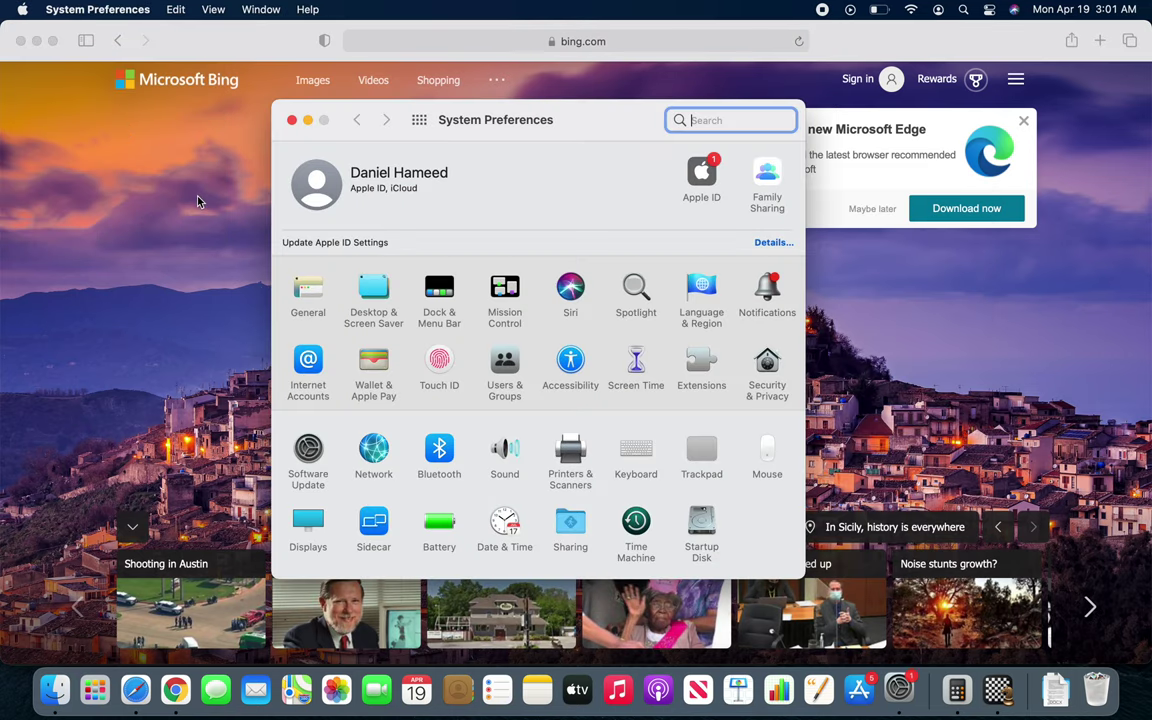
{"action": "left_click", "coordinate": [504, 288]}
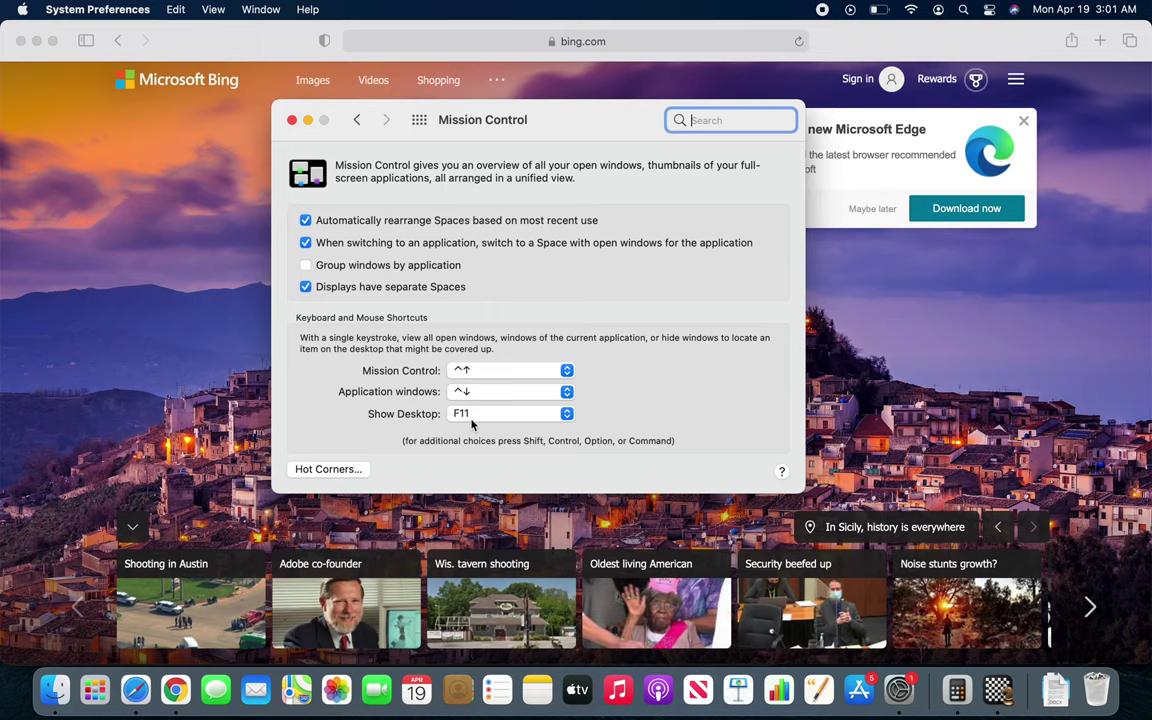
{"action": "left_click", "coordinate": [567, 416]}
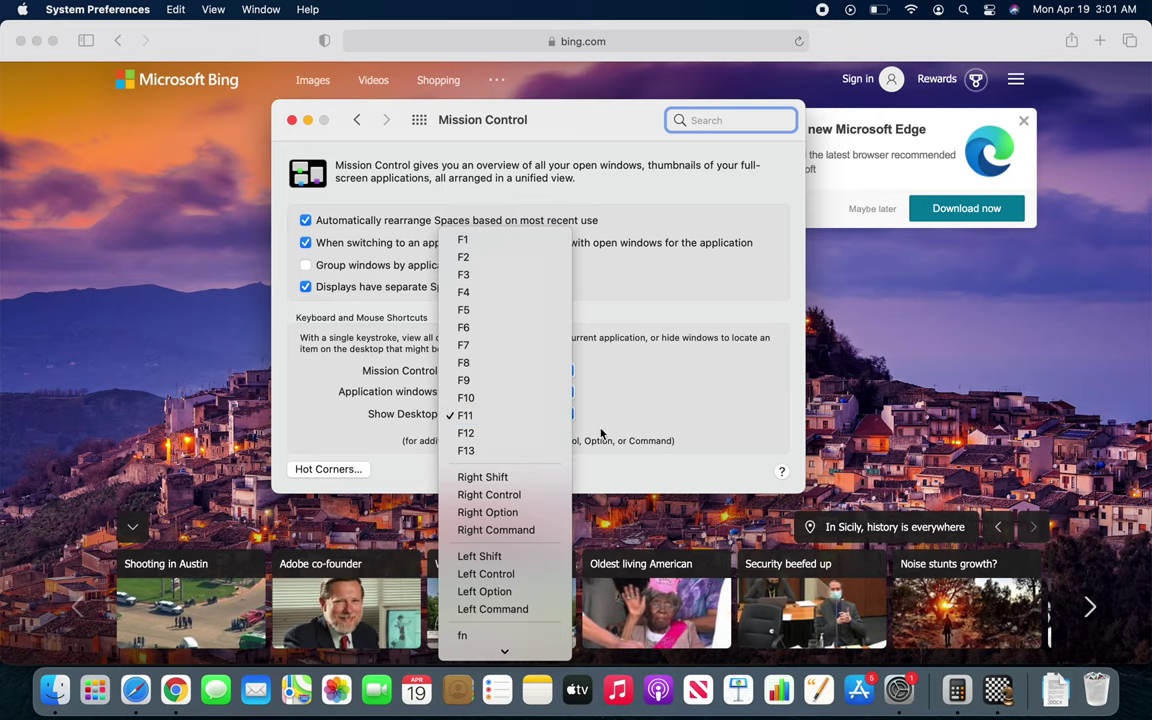
{"action": "left_click", "coordinate": [640, 440]}
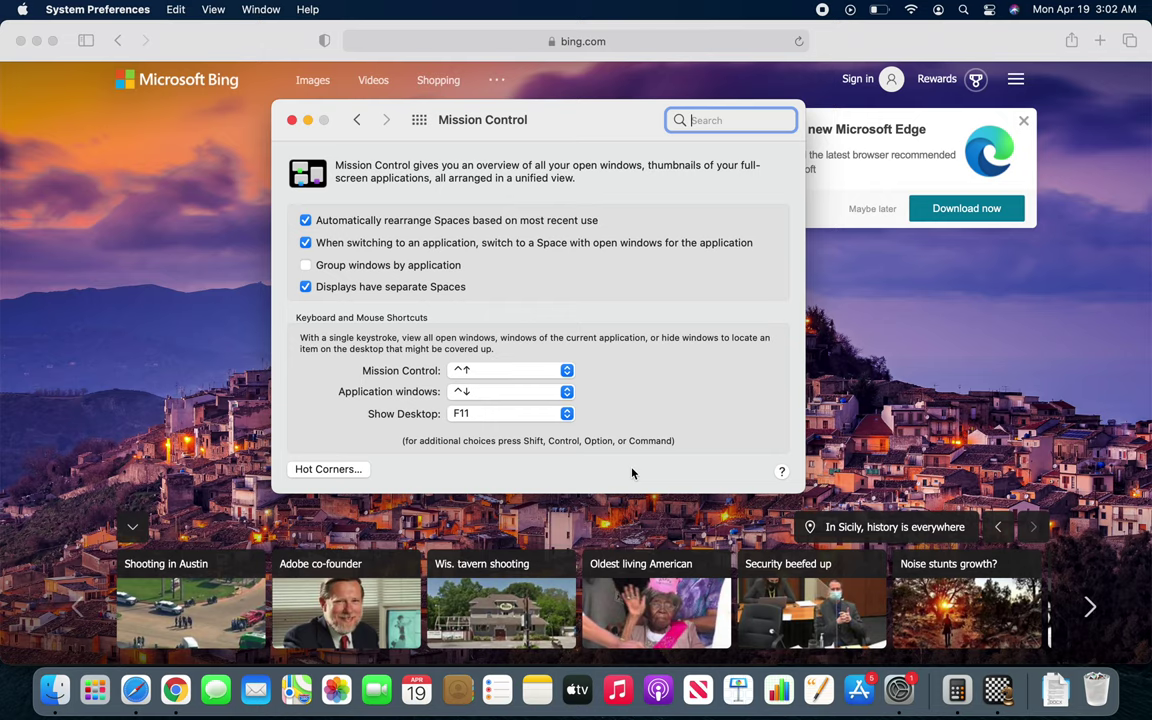
{"action": "type", "text": "h"}
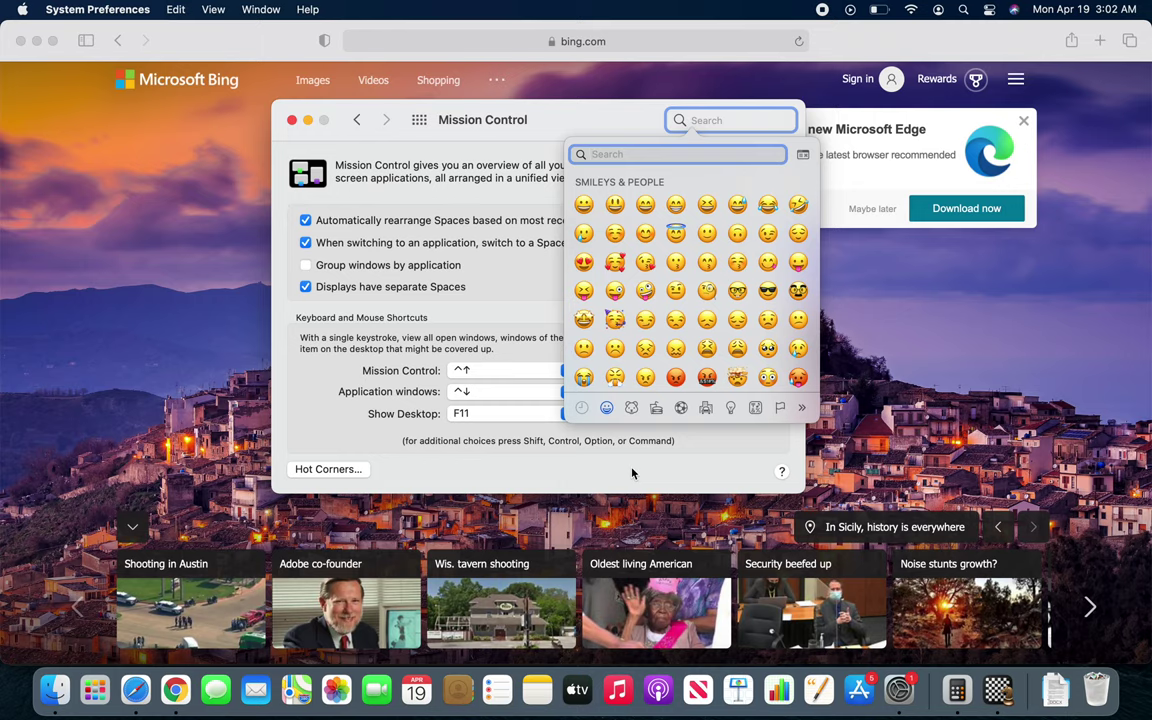
{"action": "left_click", "coordinate": [516, 453]}
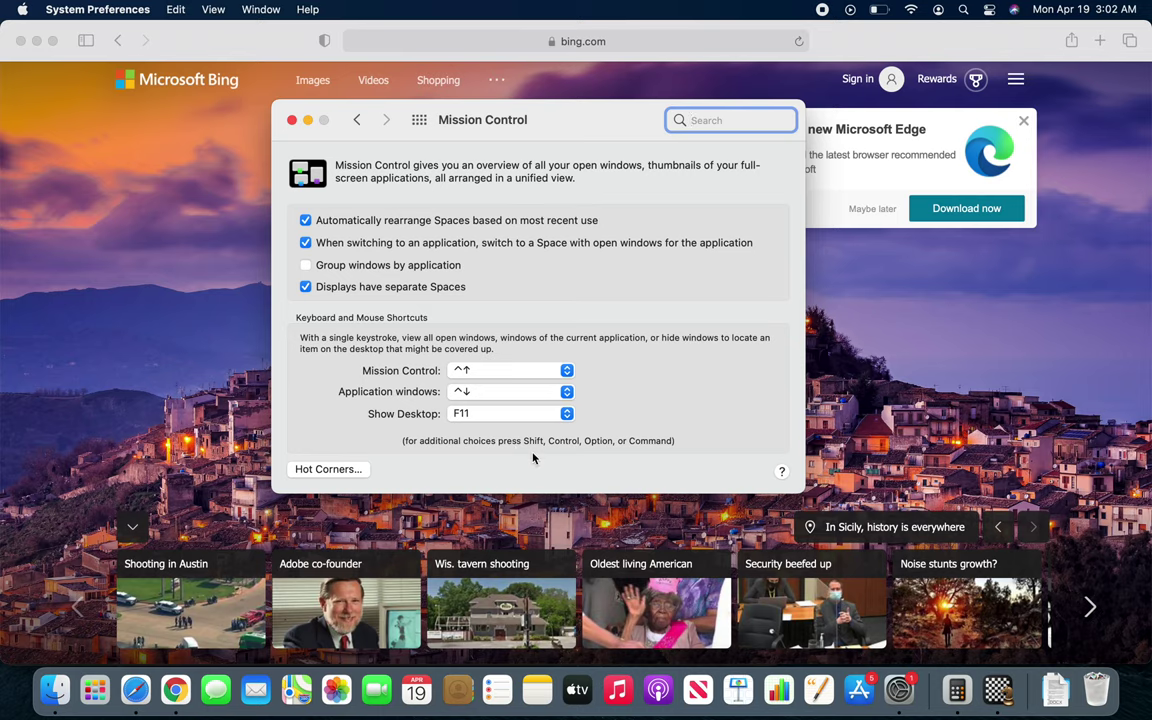